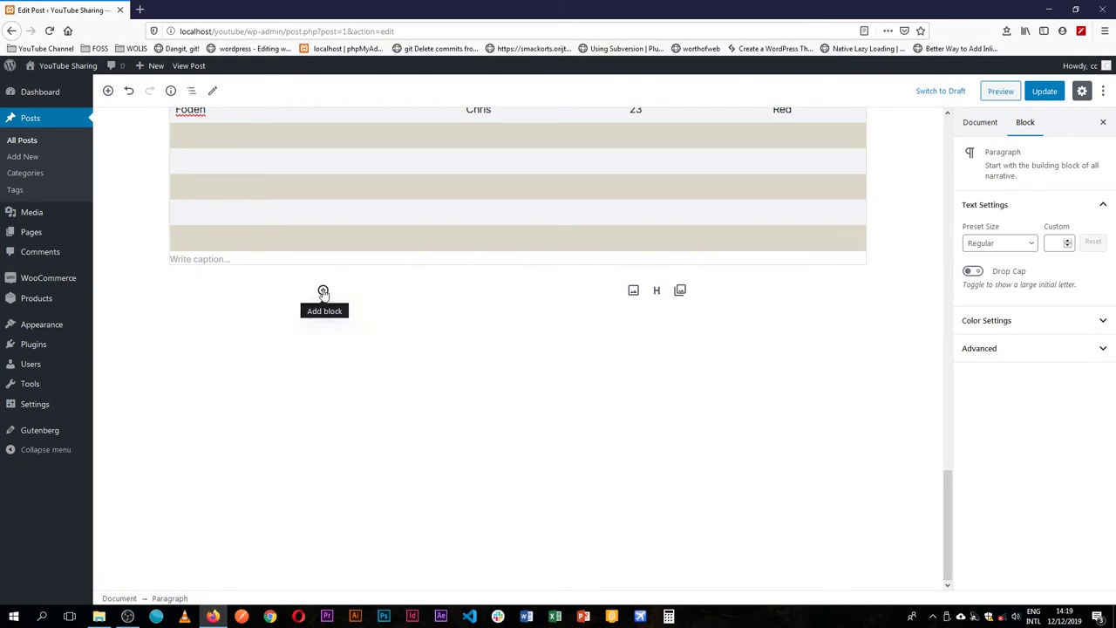
# - Insert an empty Group block below the striped table from the Layout Elements category
pyautogui.click(323, 292)
pyautogui.click(510, 363)
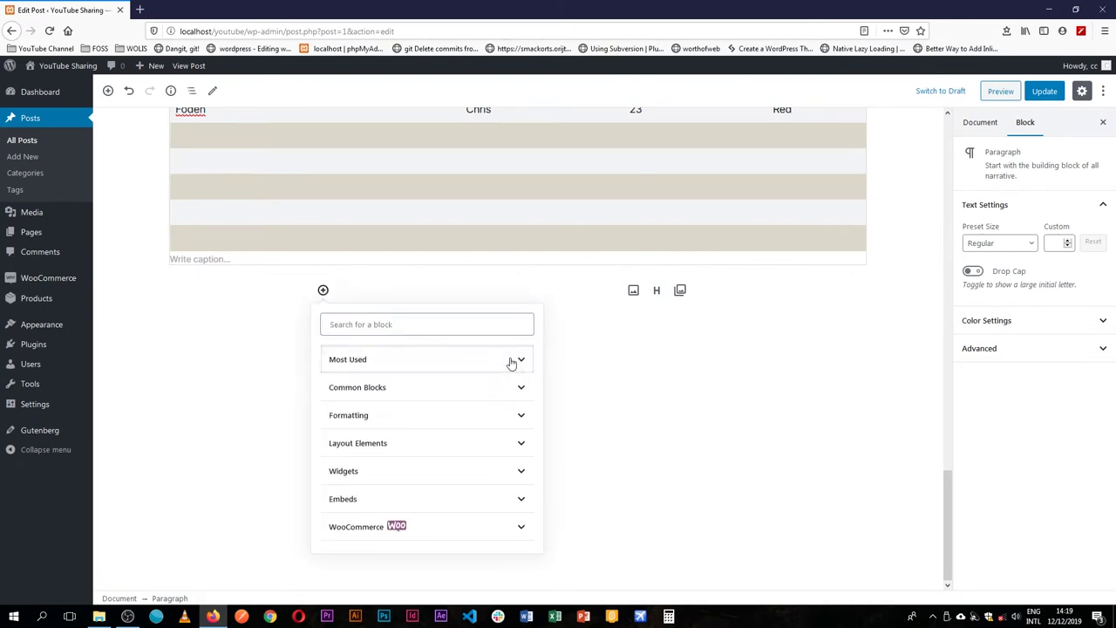
pyautogui.click(517, 416)
pyautogui.click(511, 359)
pyautogui.click(518, 444)
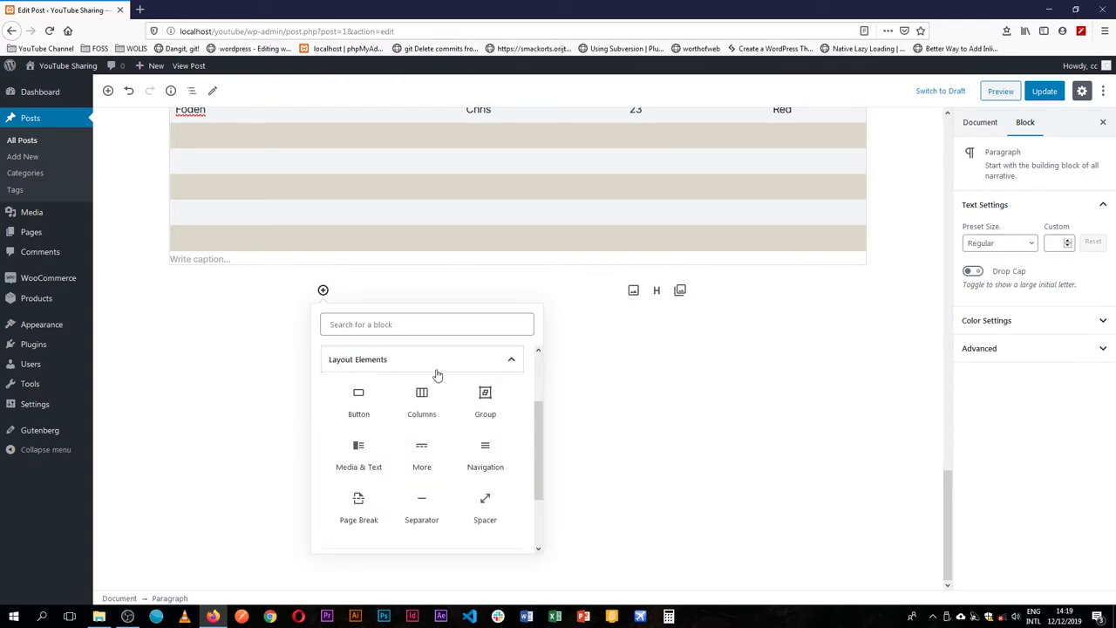
pyautogui.click(483, 401)
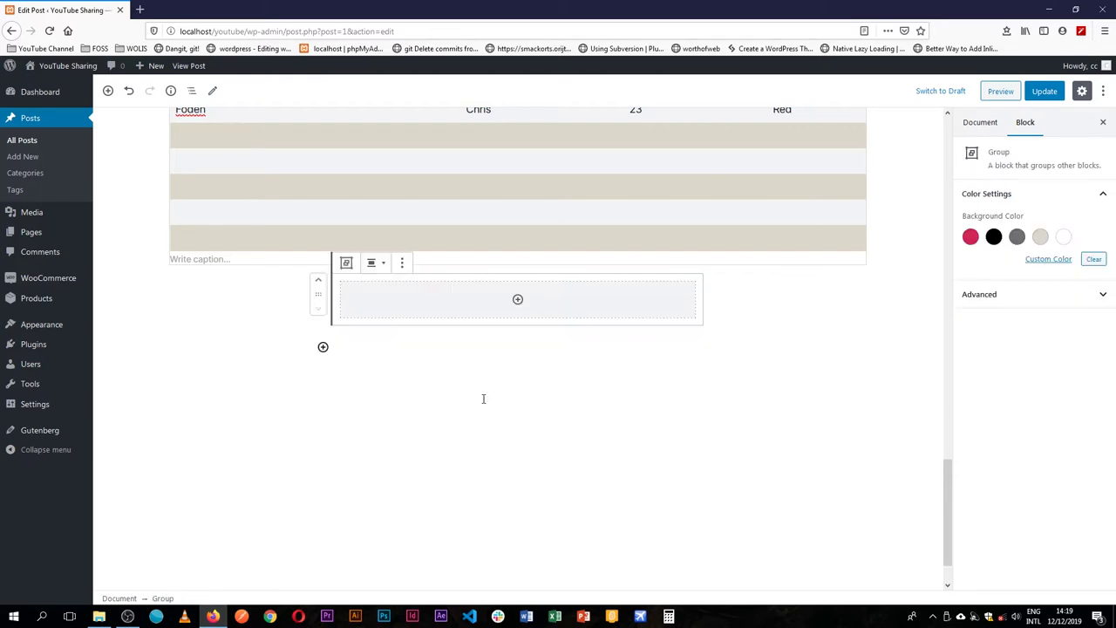
# - Set the Group block's HTML anchor to 'sync-group' and update the post
pyautogui.click(401, 301)
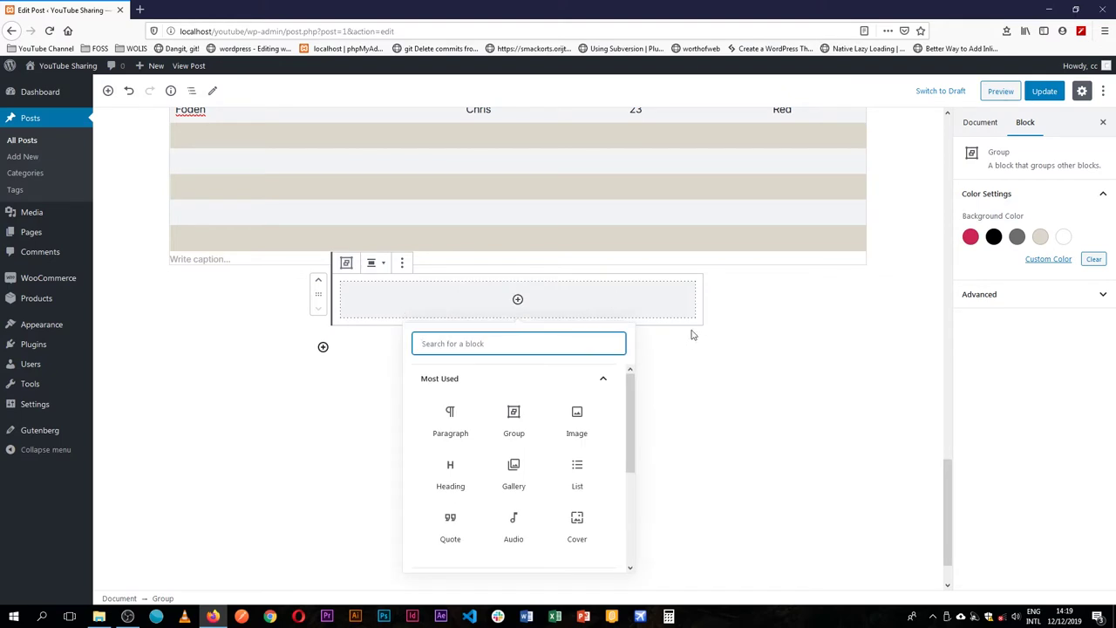
pyautogui.click(1011, 294)
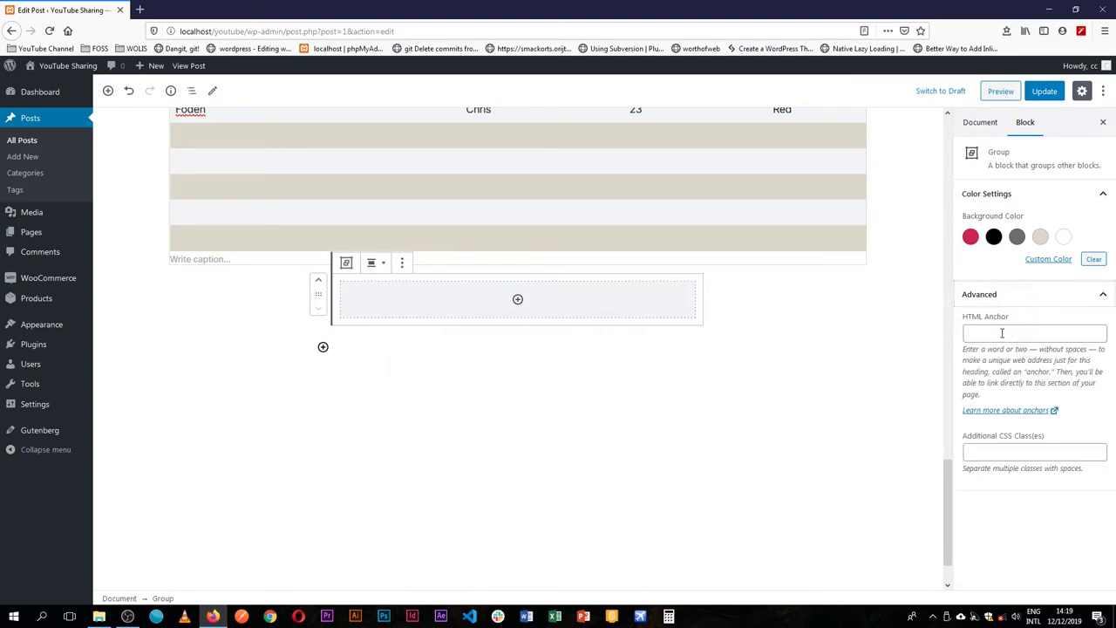
pyautogui.click(1002, 333)
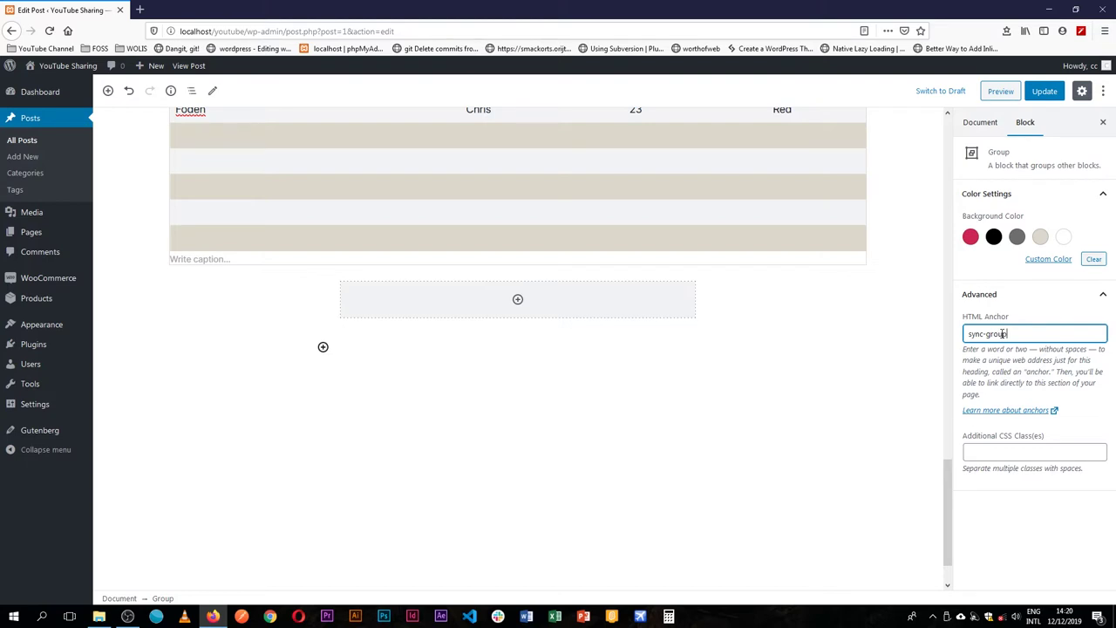
pyautogui.click(1044, 91)
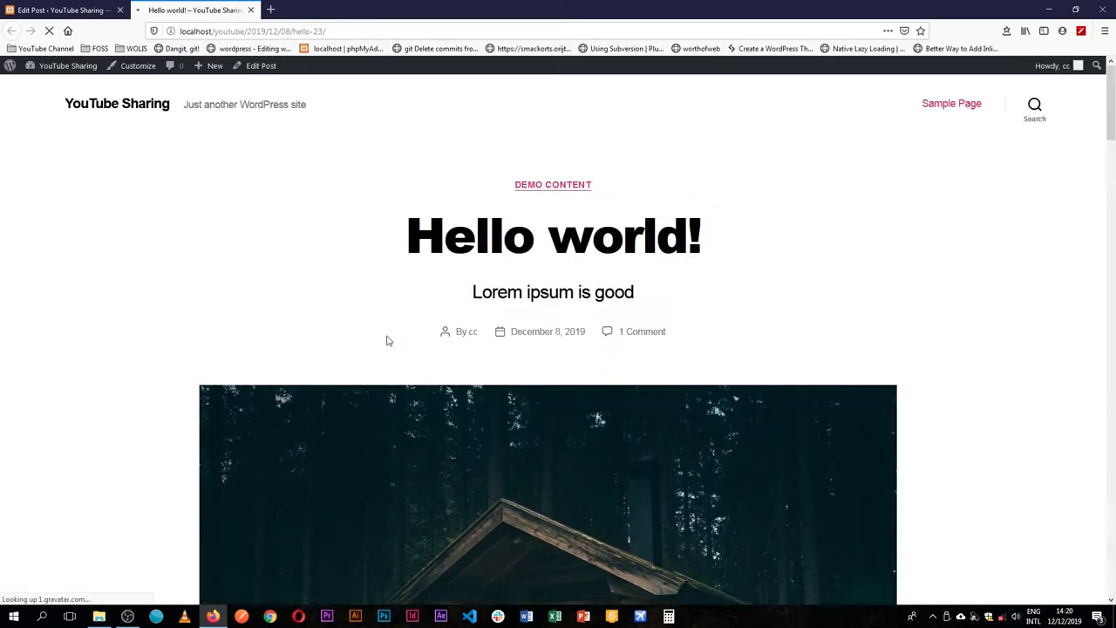
# - Inspect the element below the table on the live post and expand div#sync-group in taller devtools
pyautogui.scroll(-6, 387, 340)
pyautogui.scroll(-20, 388, 347)
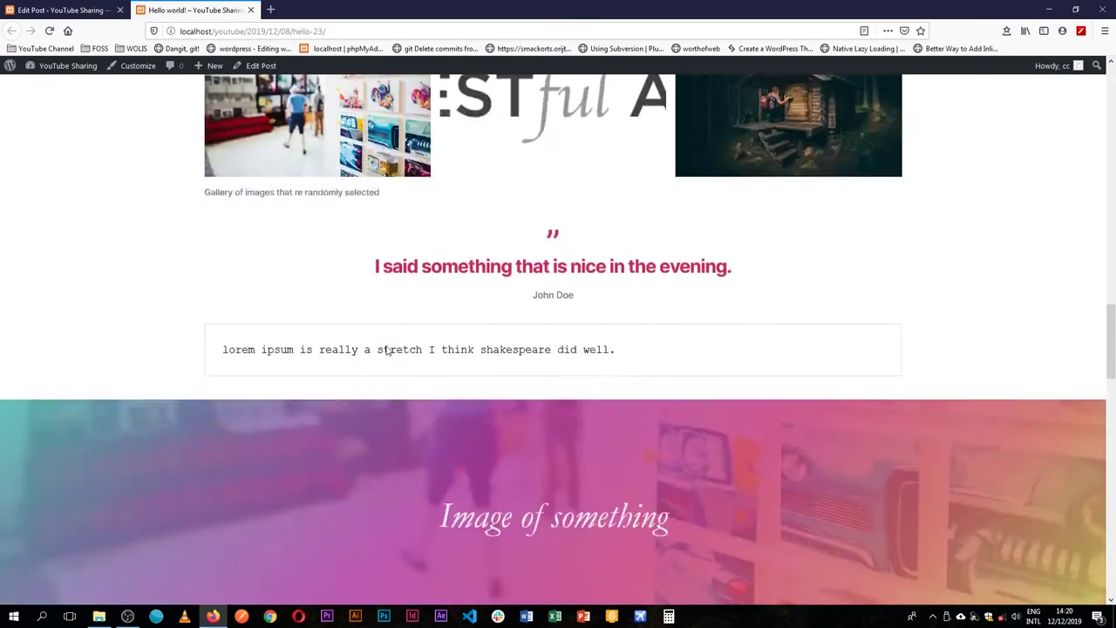
pyautogui.scroll(-1, 411, 347)
pyautogui.scroll(2, 478, 221)
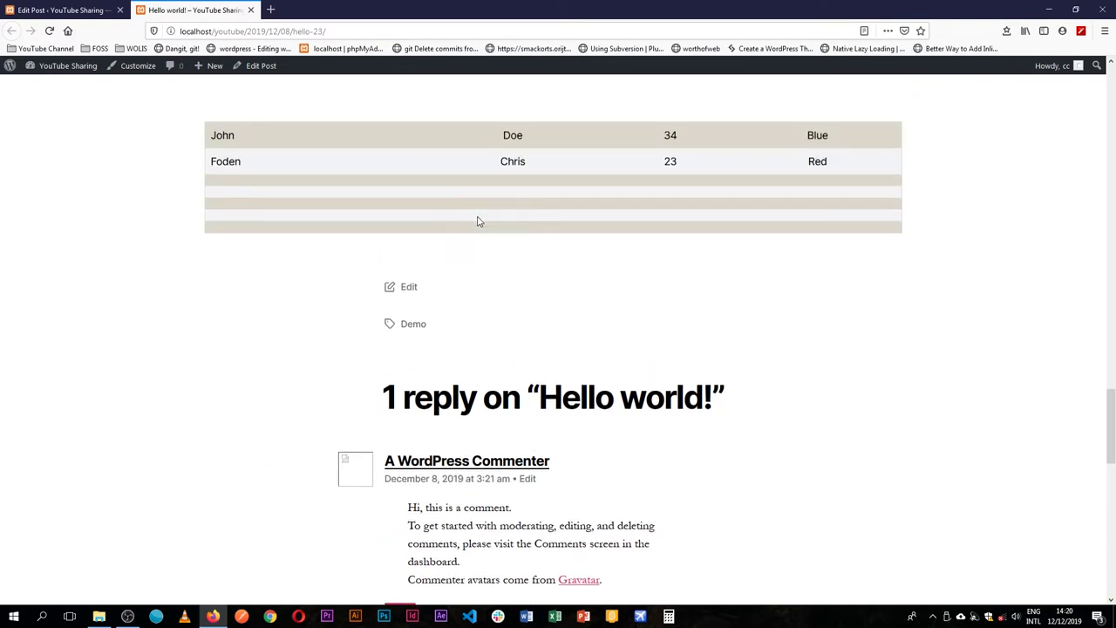
pyautogui.rightClick(450, 255)
pyautogui.click(518, 381)
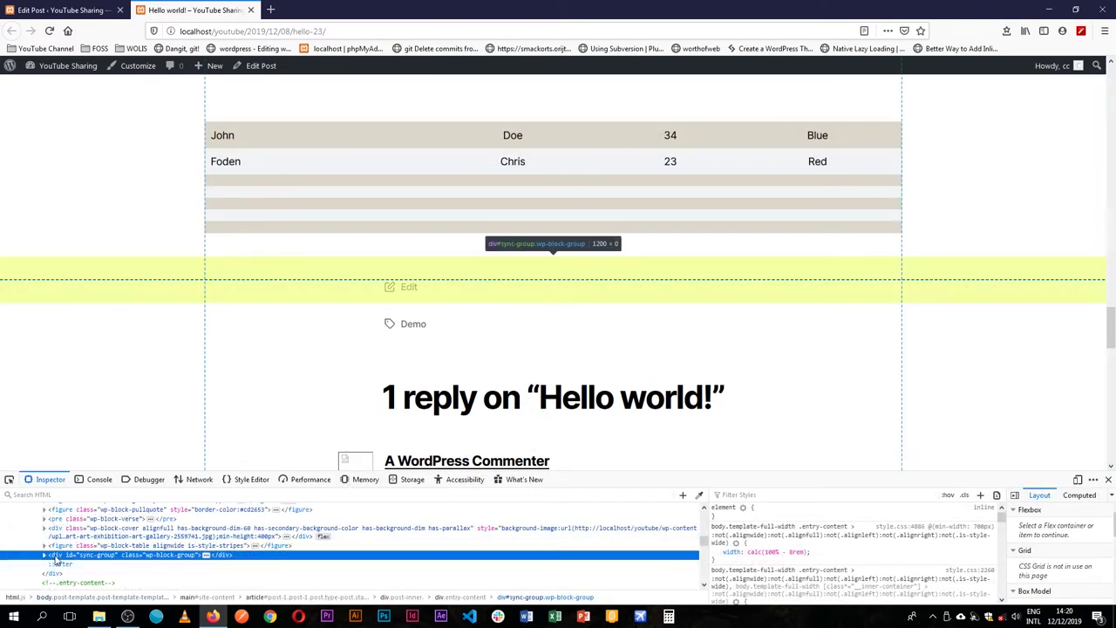
pyautogui.moveTo(168, 474); pyautogui.dragTo(169, 427)
pyautogui.press('Right')
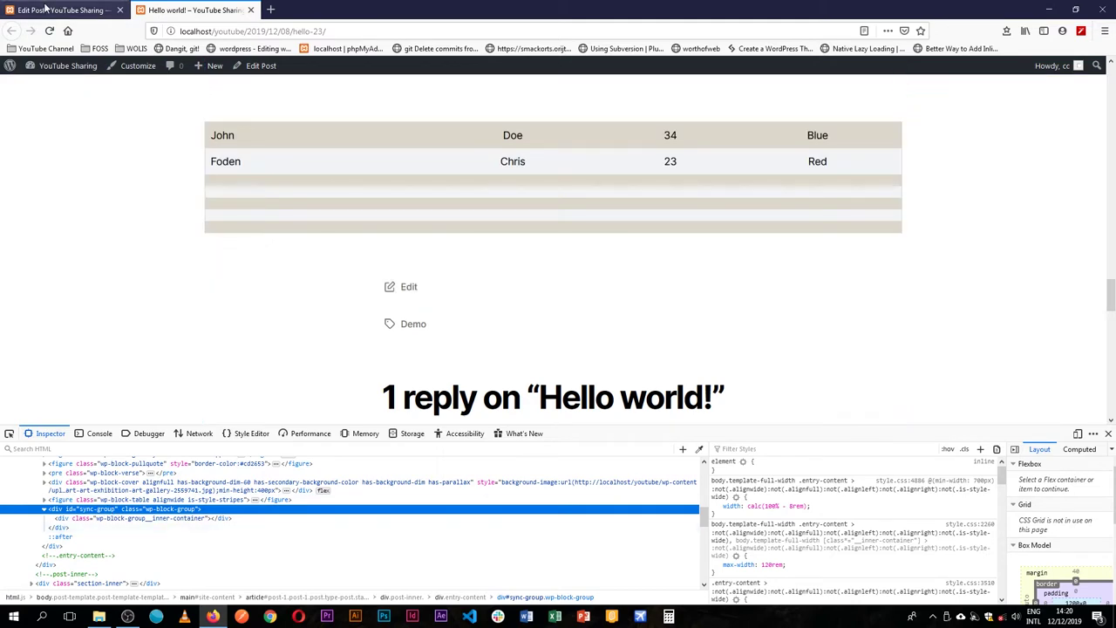
# - Clear the Group's 'sync-group' anchor, update the post, and reload the published page
pyautogui.click(46, 7)
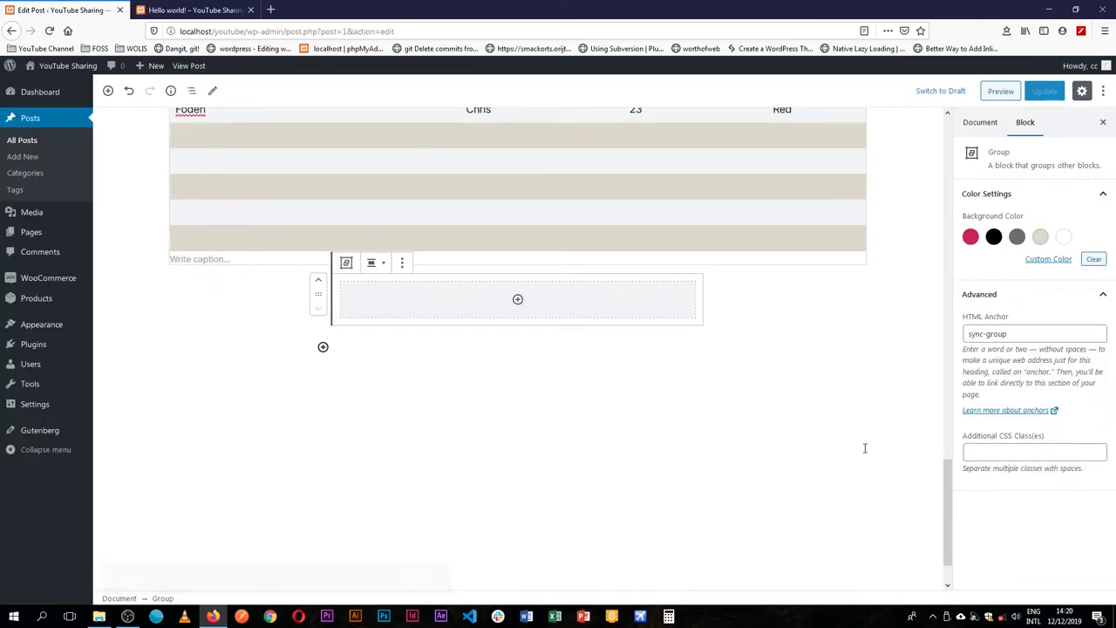
pyautogui.tripleClick(1012, 333)
pyautogui.hotkey('ctrl', 'c')
pyautogui.press('BackSpace')
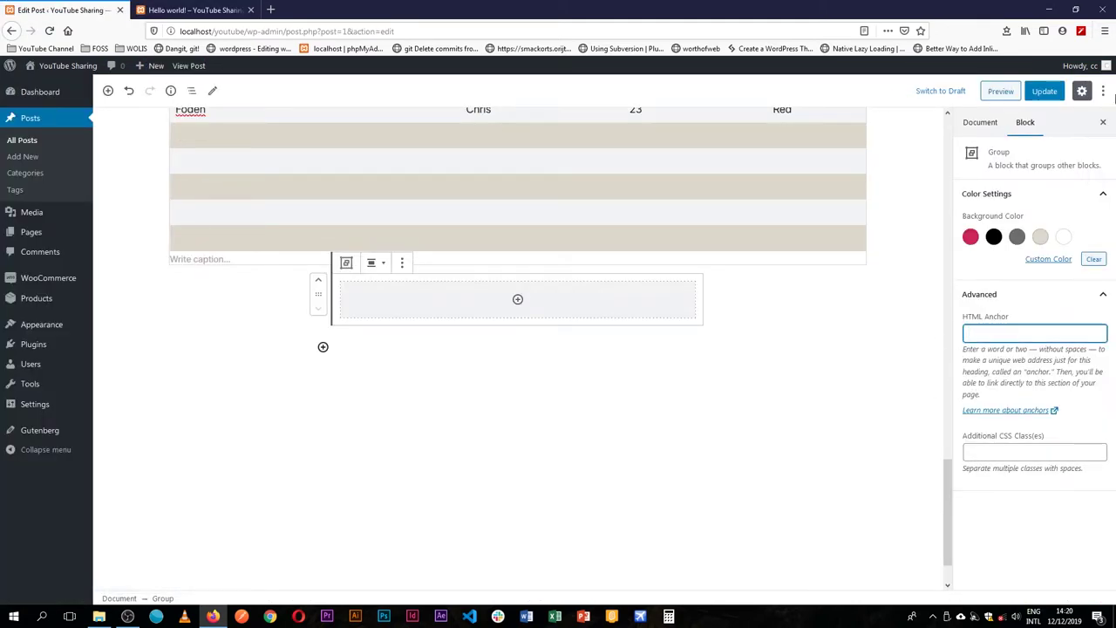
pyautogui.click(1030, 92)
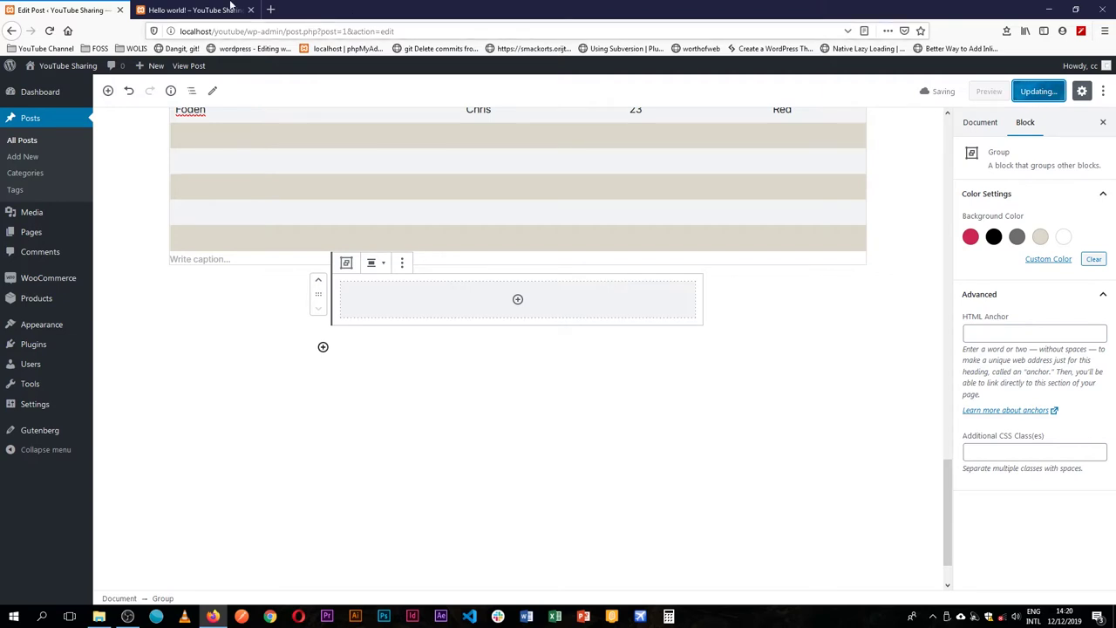
pyautogui.click(206, 8)
pyautogui.press('F5')
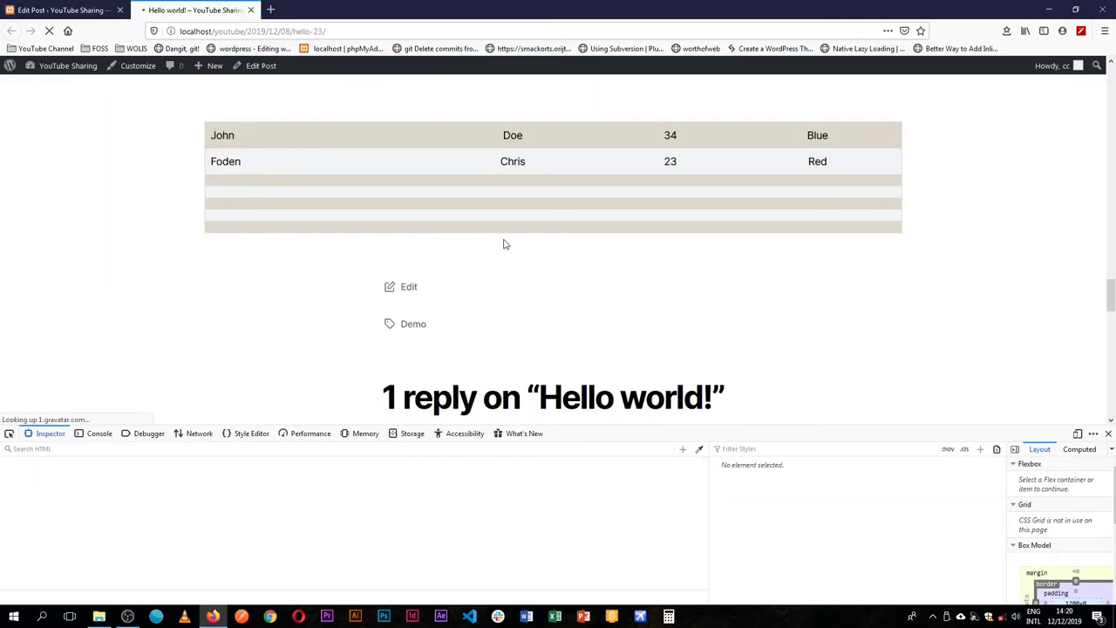
# - Inspect the element below the table and select the Group's plain wp-block-group div, which has no id
pyautogui.rightClick(412, 253)
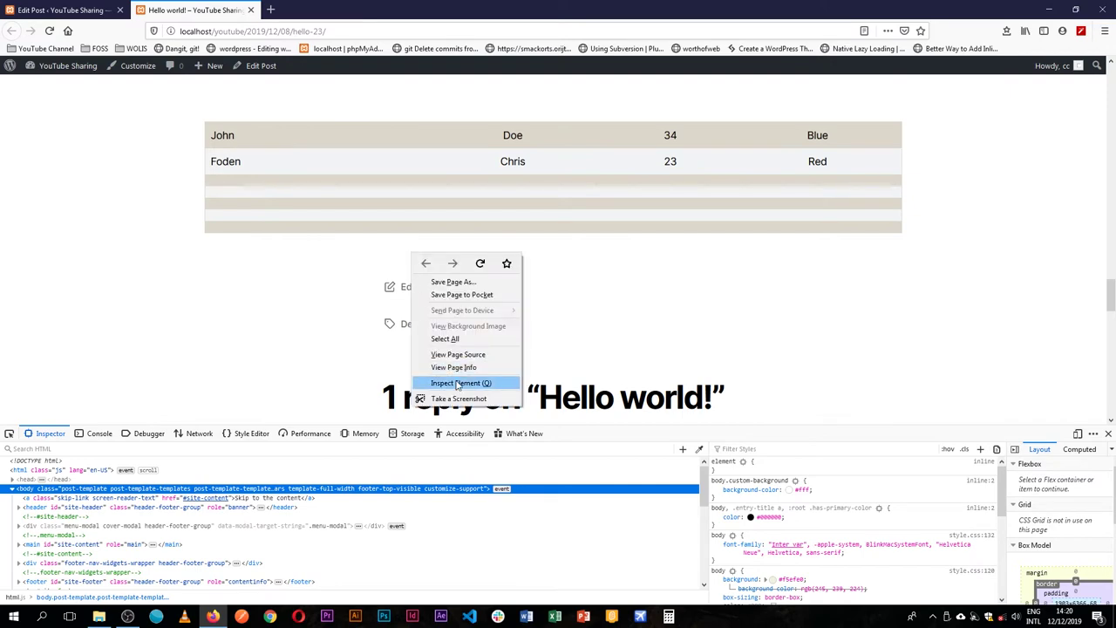
pyautogui.click(461, 383)
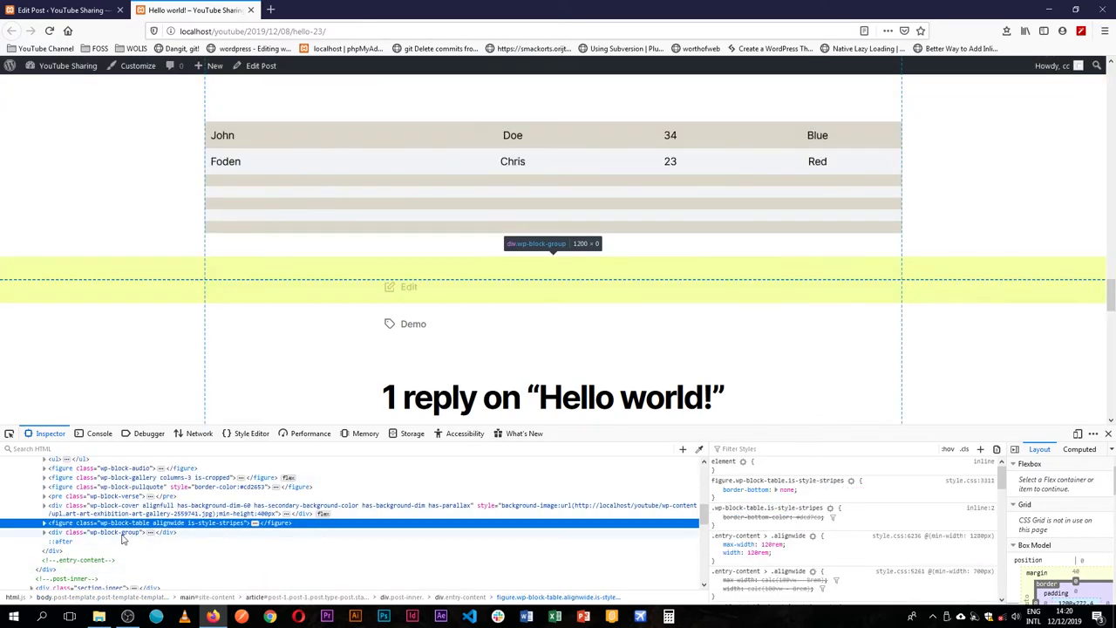
pyautogui.click(122, 533)
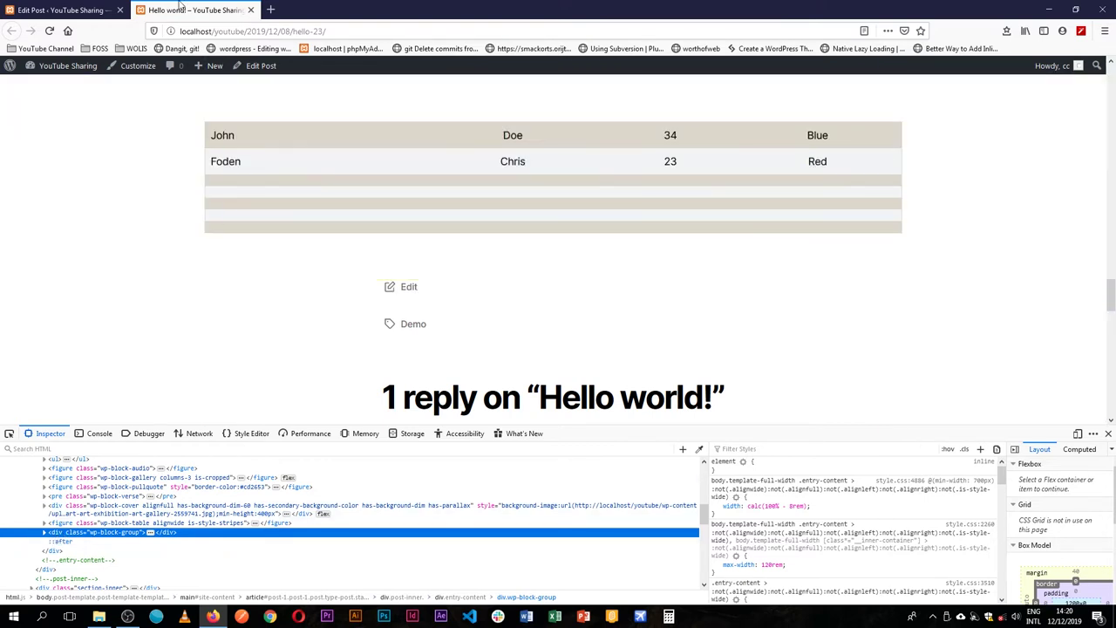
# - Paste 'sync-group' back into the Group's HTML anchor and update the post
pyautogui.click(54, 8)
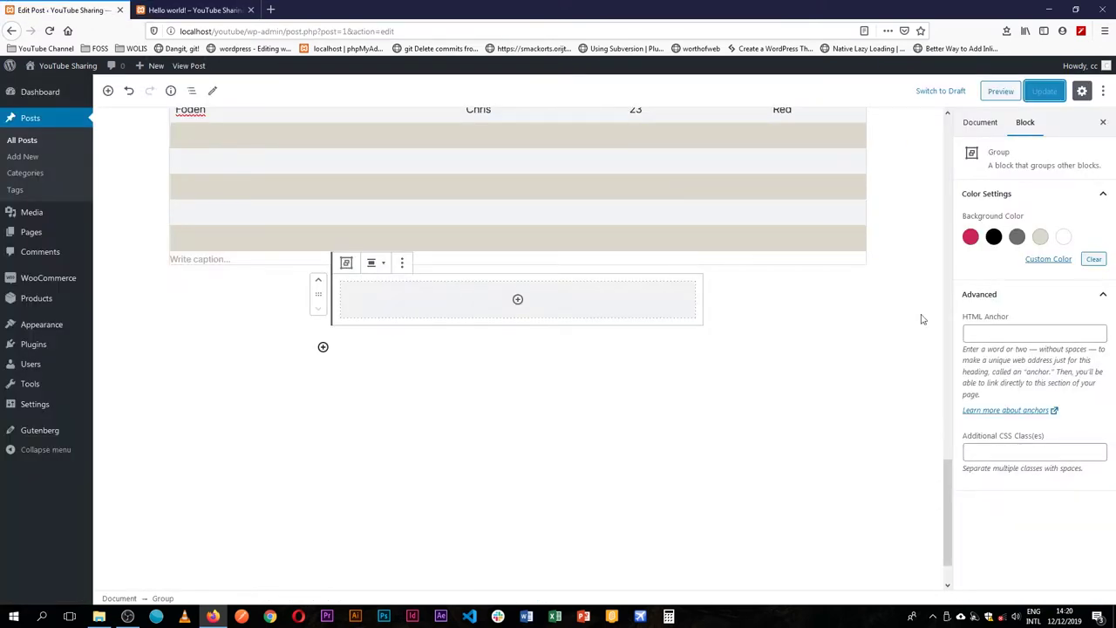
pyautogui.click(998, 331)
pyautogui.hotkey('ctrl', 'v')
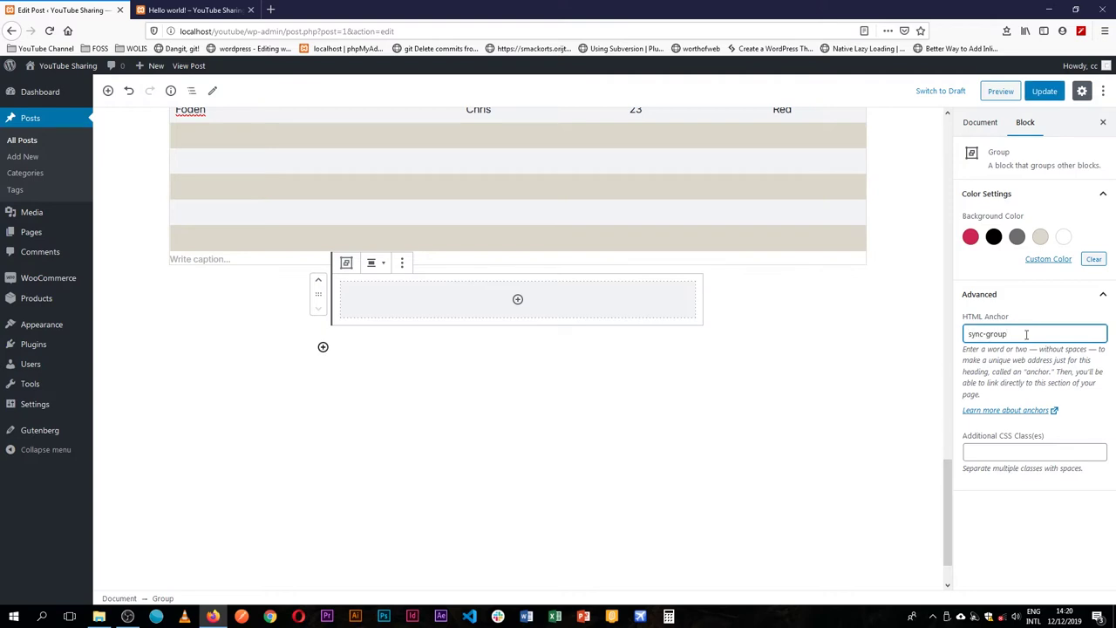
pyautogui.click(1044, 90)
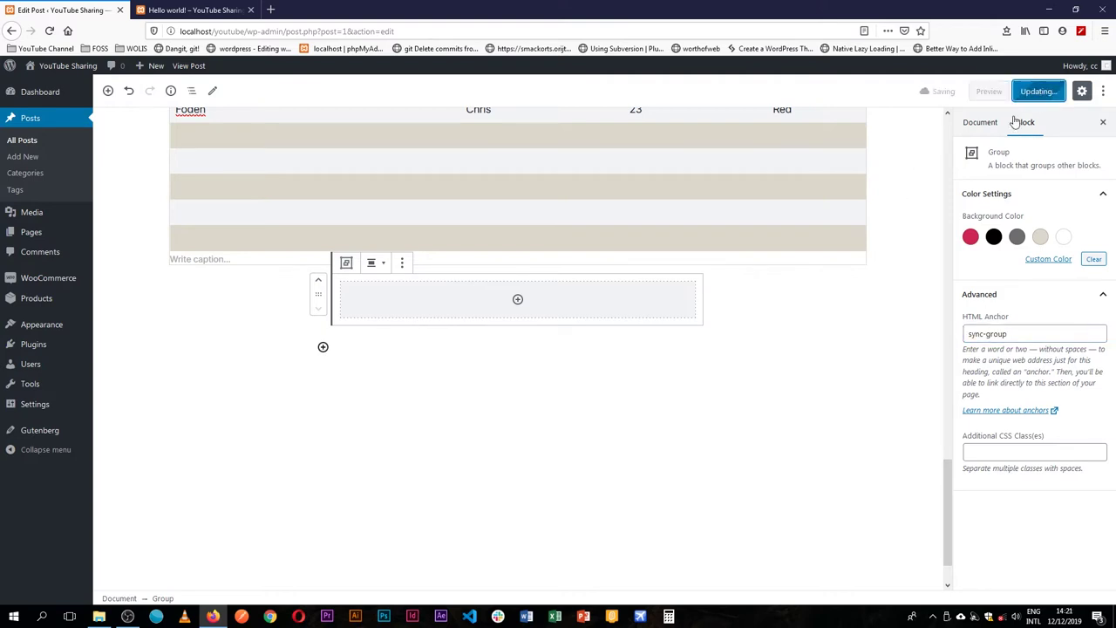
pyautogui.click(197, 10)
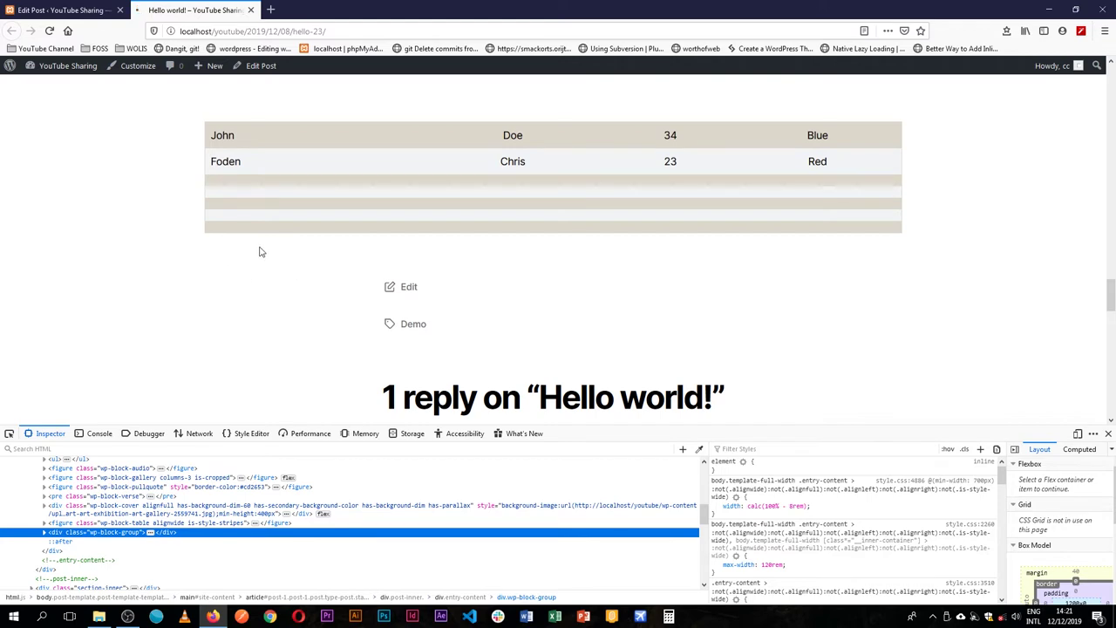
# - Reload the published post to confirm div#sync-group, then go back to the post editor
pyautogui.press('F5')
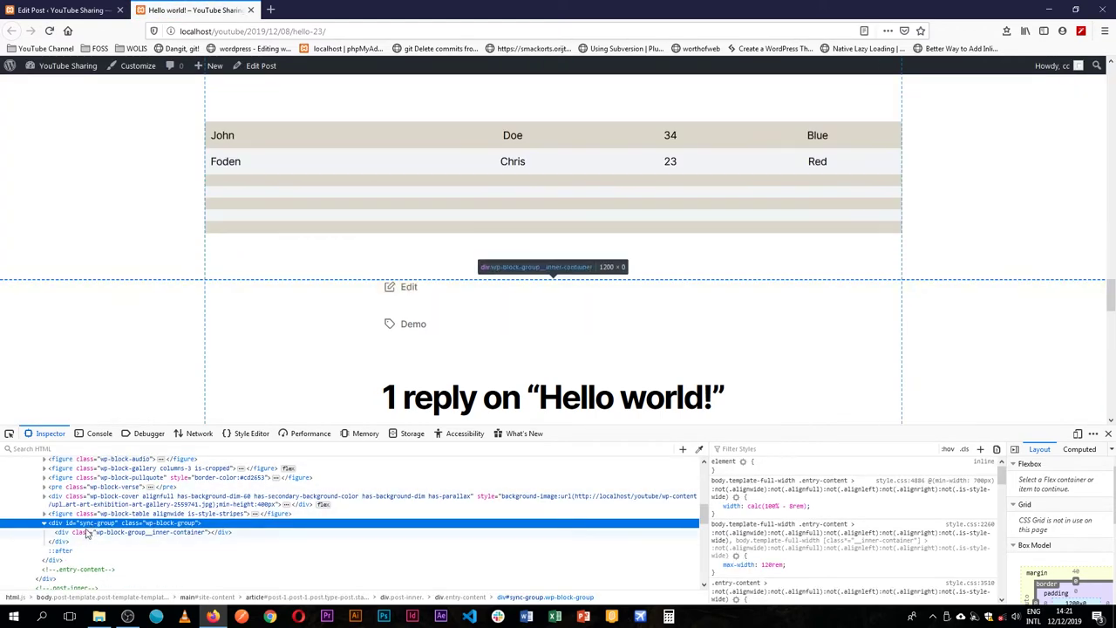
pyautogui.click(61, 10)
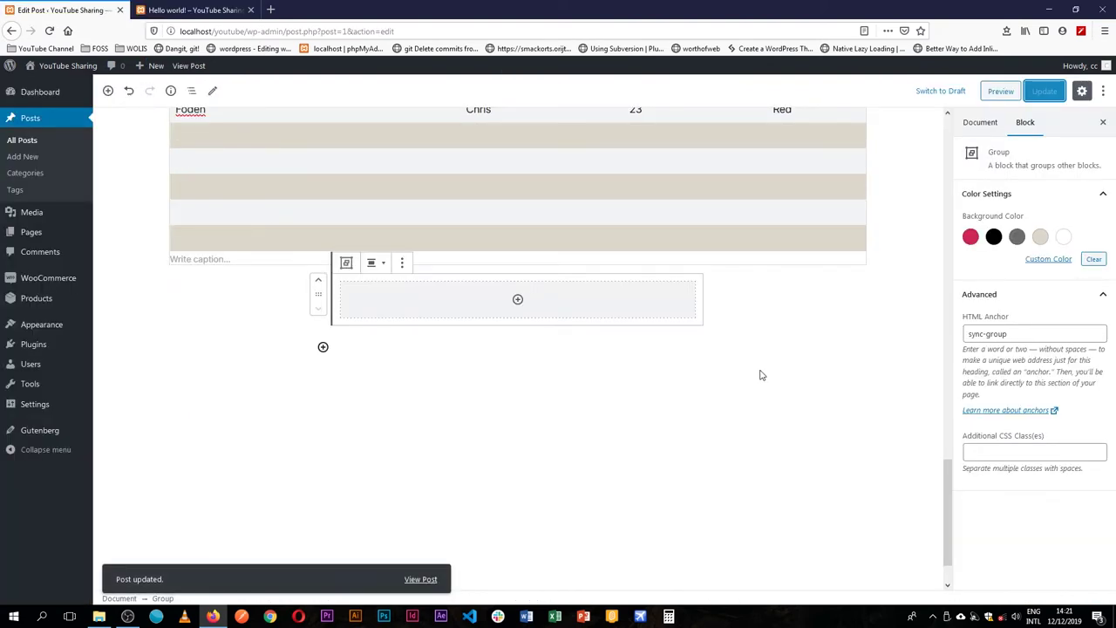
# - Try Full width and then Wide width on the Group, undoing back to default width
pyautogui.click(375, 262)
pyautogui.click(356, 232)
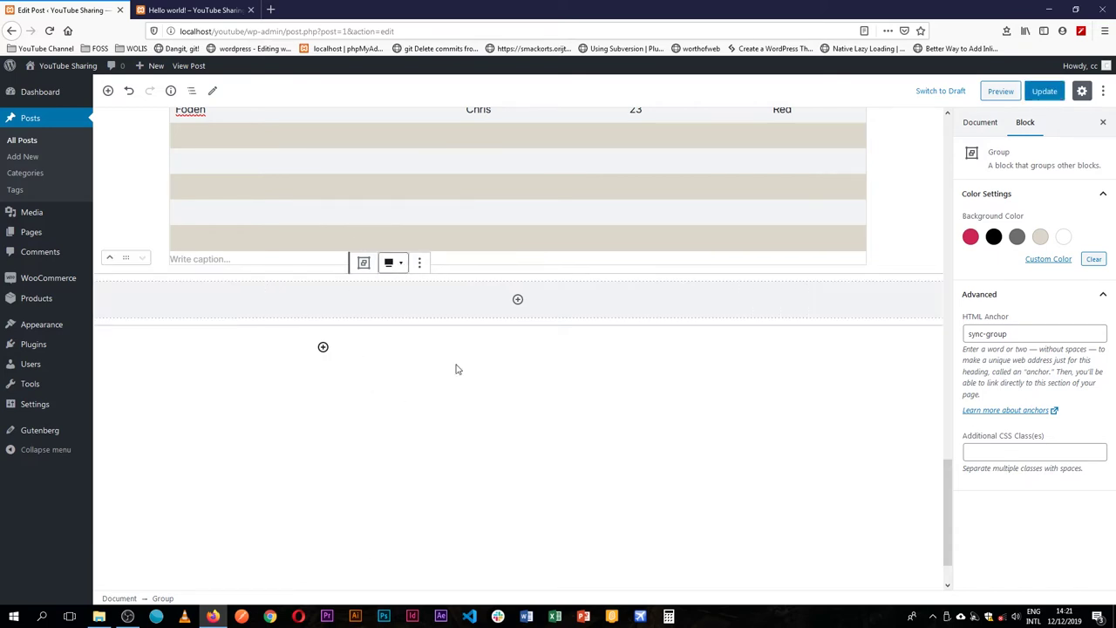
pyautogui.click(394, 266)
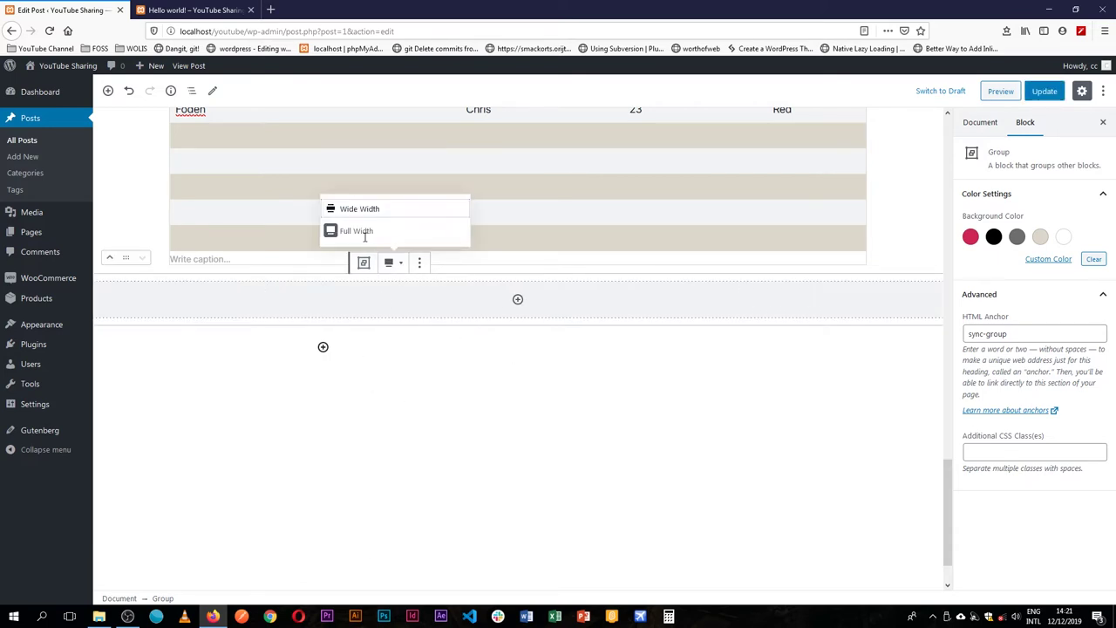
pyautogui.click(369, 210)
pyautogui.hotkey('ctrl', 'z')
pyautogui.hotkey('ctrl', 'z')
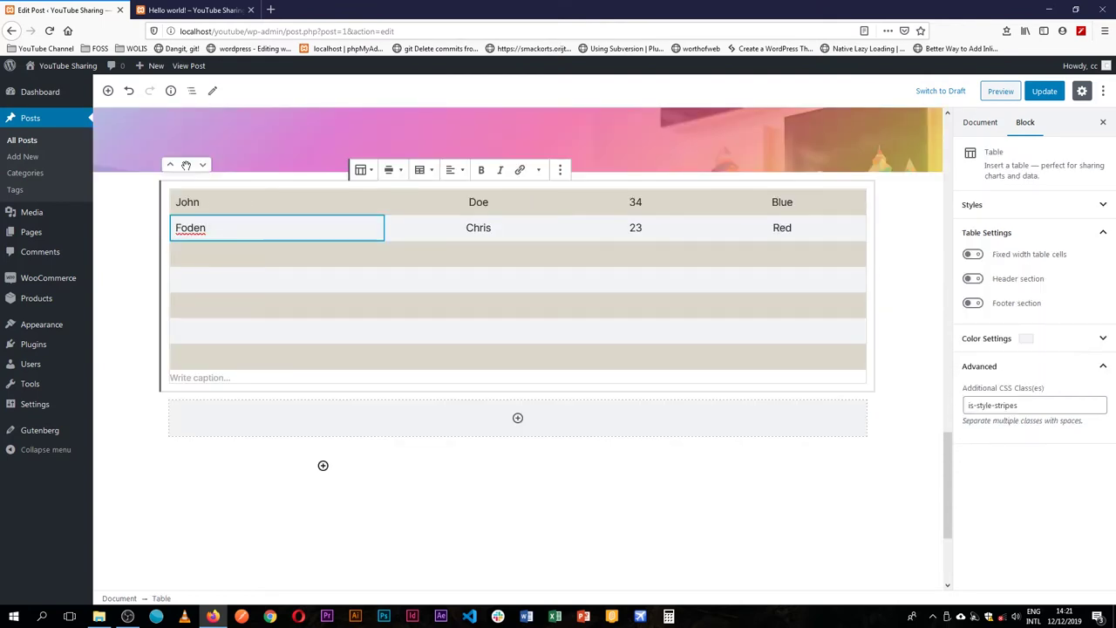
# - Drag the table into the Group, then reselect the cover image, table and sync-group Group blocks
pyautogui.moveTo(185, 165); pyautogui.dragTo(224, 430)
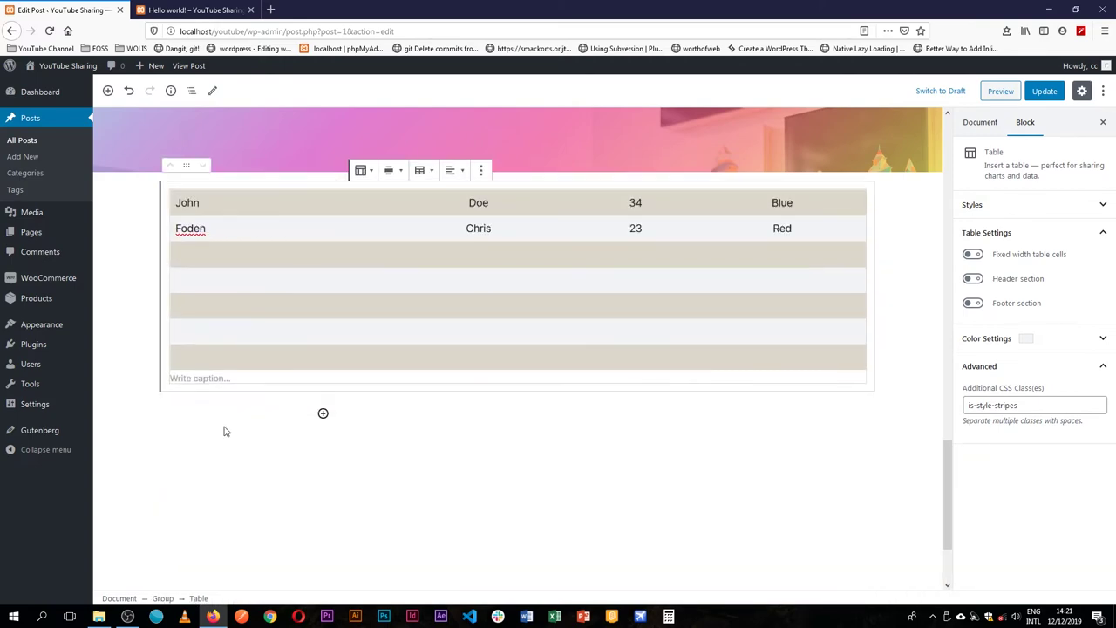
pyautogui.click(297, 168)
pyautogui.scroll(2, 305, 222)
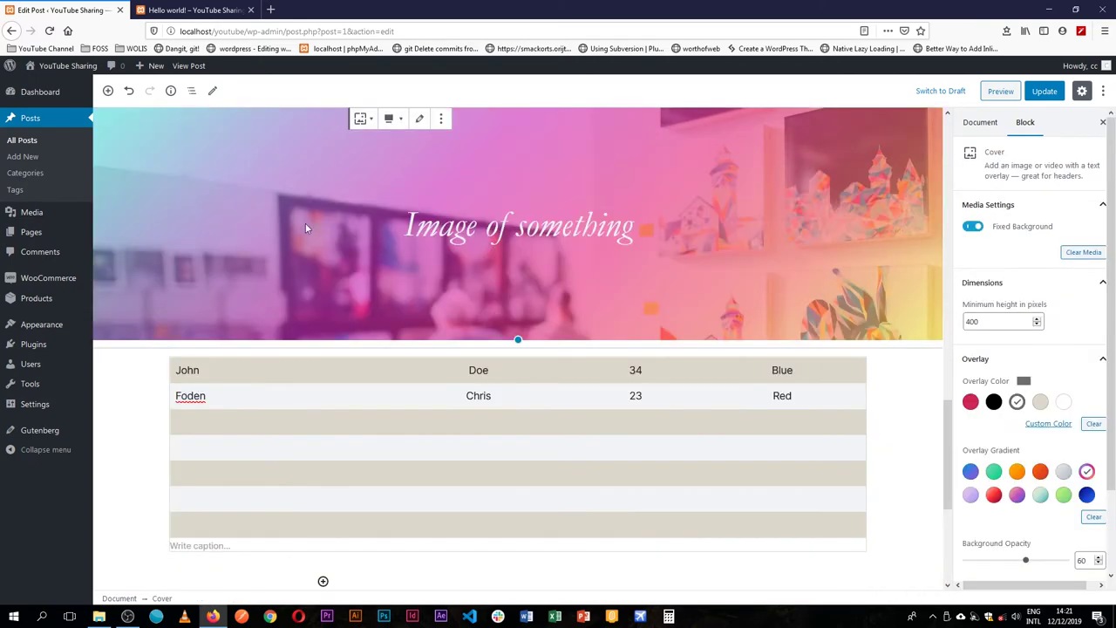
pyautogui.scroll(3, 305, 225)
pyautogui.scroll(-5, 305, 225)
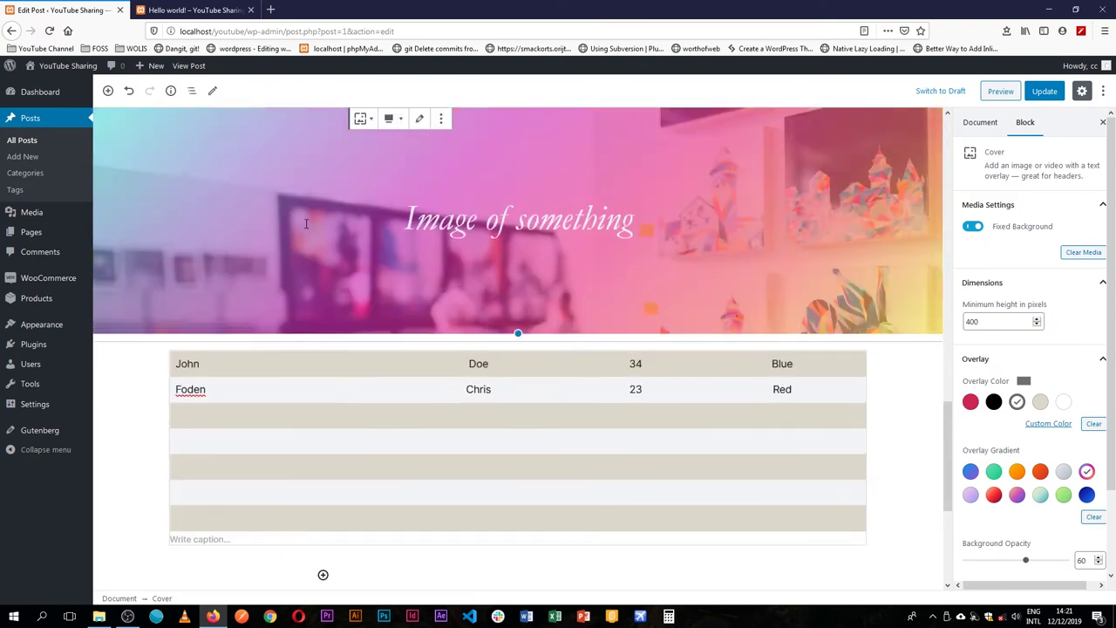
pyautogui.scroll(2, 364, 377)
pyautogui.scroll(-3, 364, 378)
pyautogui.click(364, 378)
pyautogui.scroll(-3, 364, 378)
pyautogui.click(363, 378)
# - Browse the block choices inside the Group, closing them without adding anything
pyautogui.scroll(-1, 363, 378)
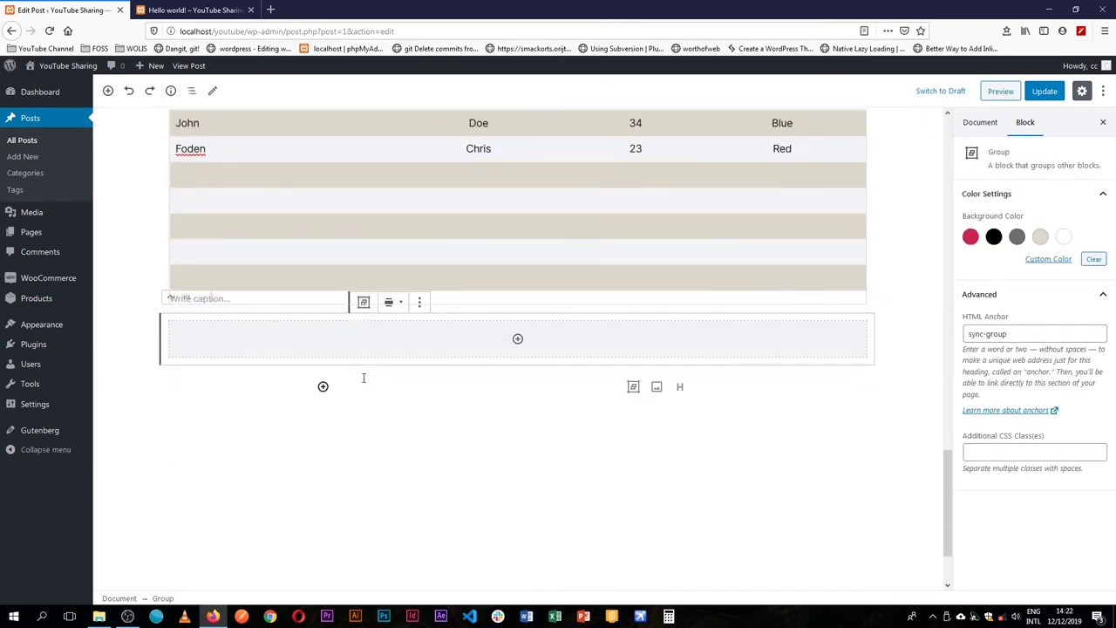
pyautogui.click(482, 425)
pyautogui.scroll(3, 428, 336)
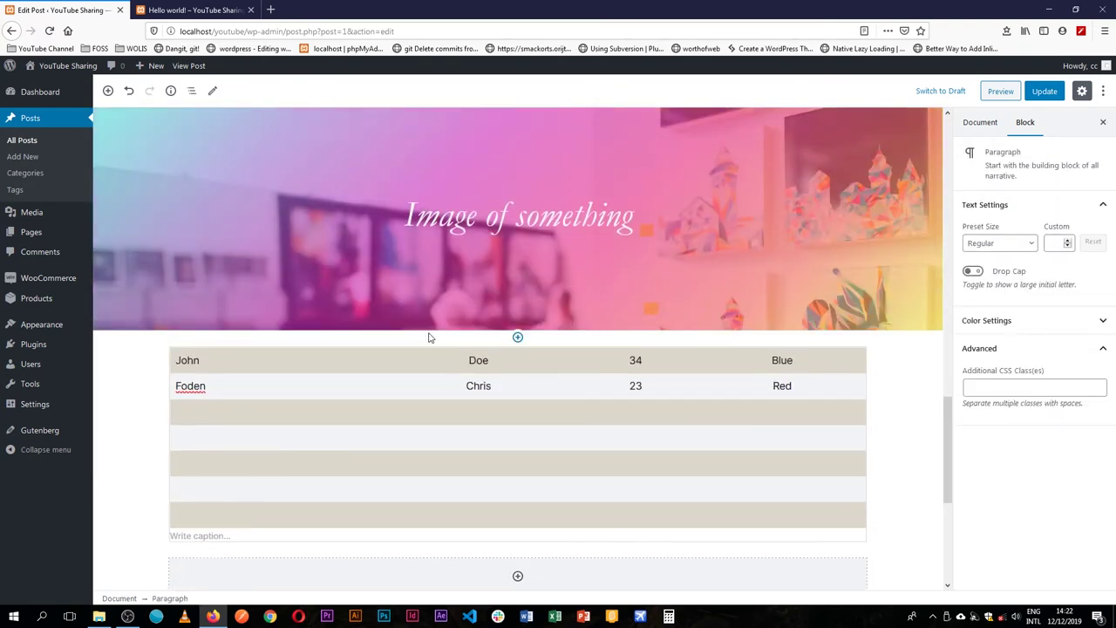
pyautogui.scroll(-3, 428, 336)
pyautogui.click(428, 349)
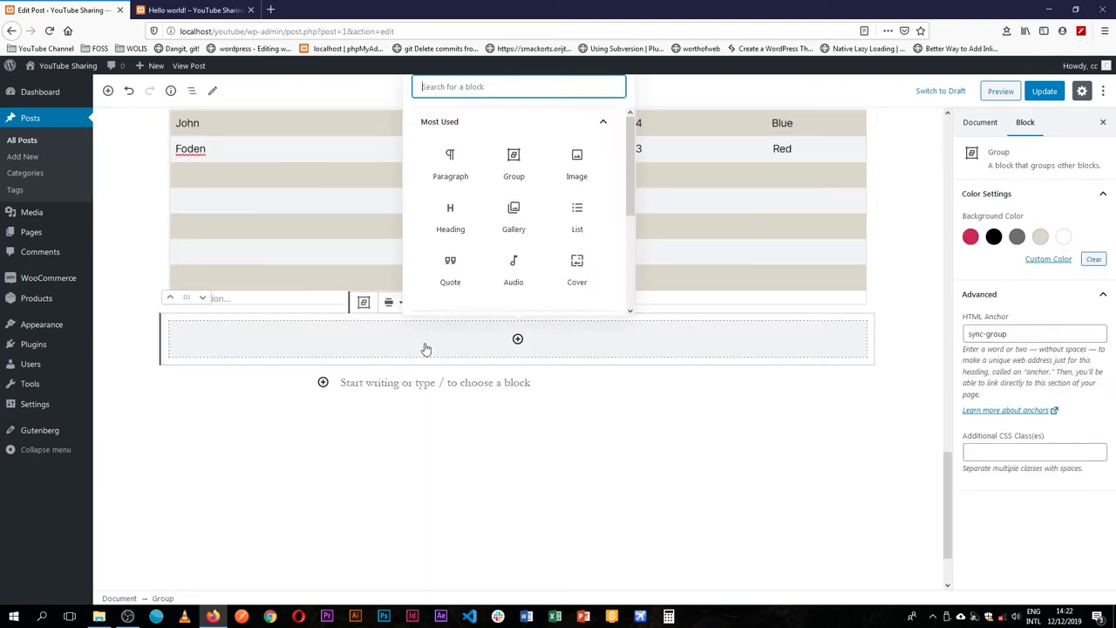
pyautogui.click(384, 351)
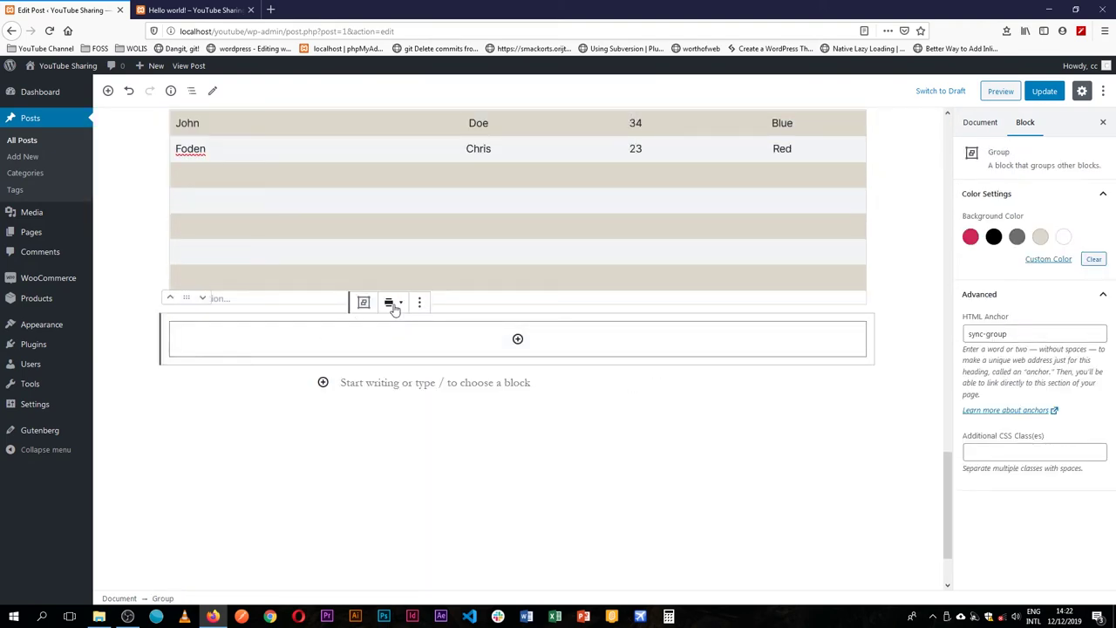
pyautogui.scroll(5, 486, 301)
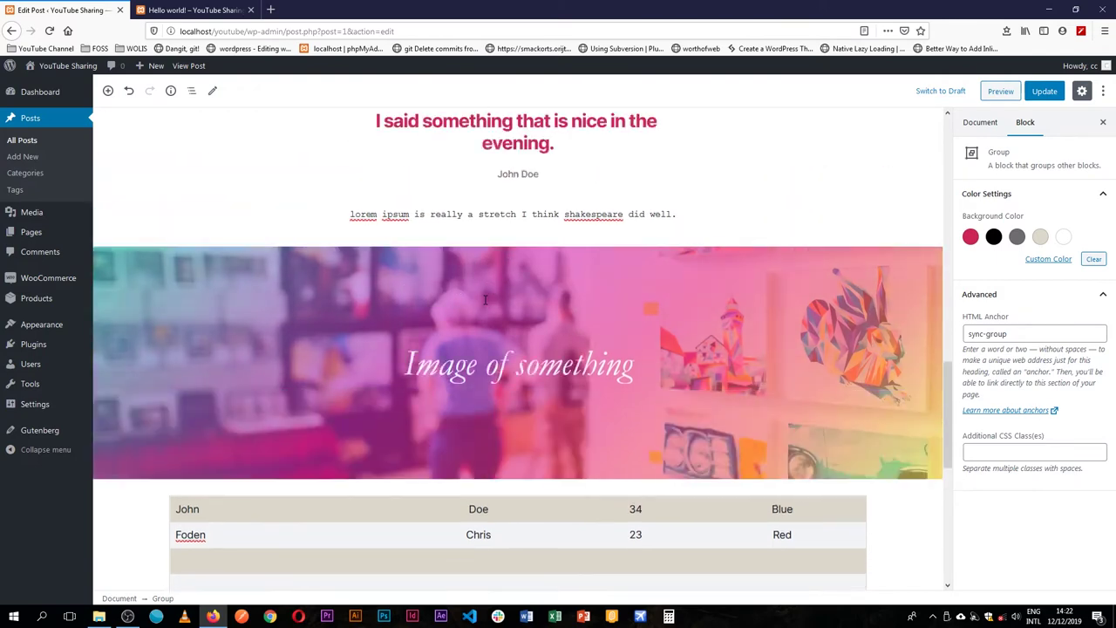
pyautogui.scroll(2, 486, 301)
# - Drag the lorem ipsum Verse into the sync-group Group and check the Group now holds it
pyautogui.click(428, 373)
pyautogui.scroll(-3, 352, 228)
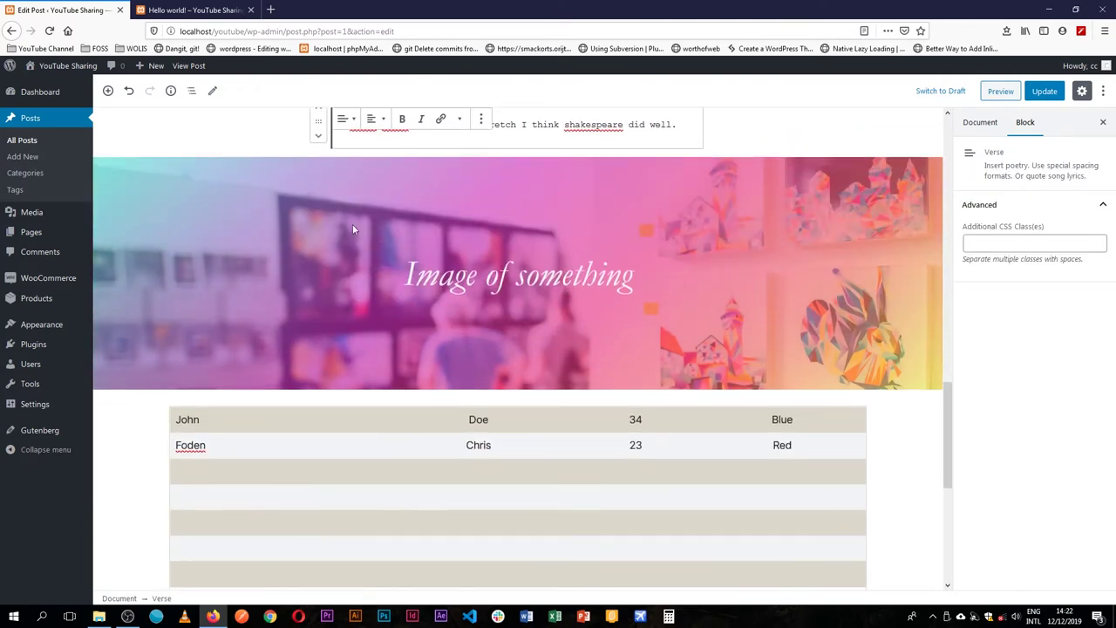
pyautogui.moveTo(320, 122); pyautogui.dragTo(423, 526)
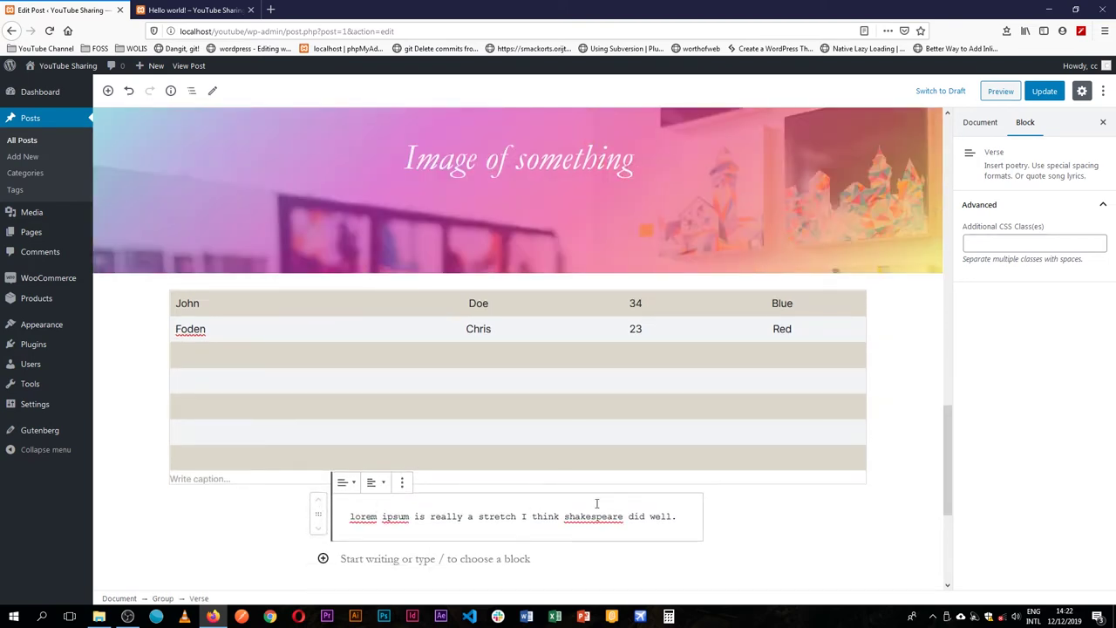
pyautogui.click(672, 561)
pyautogui.click(680, 518)
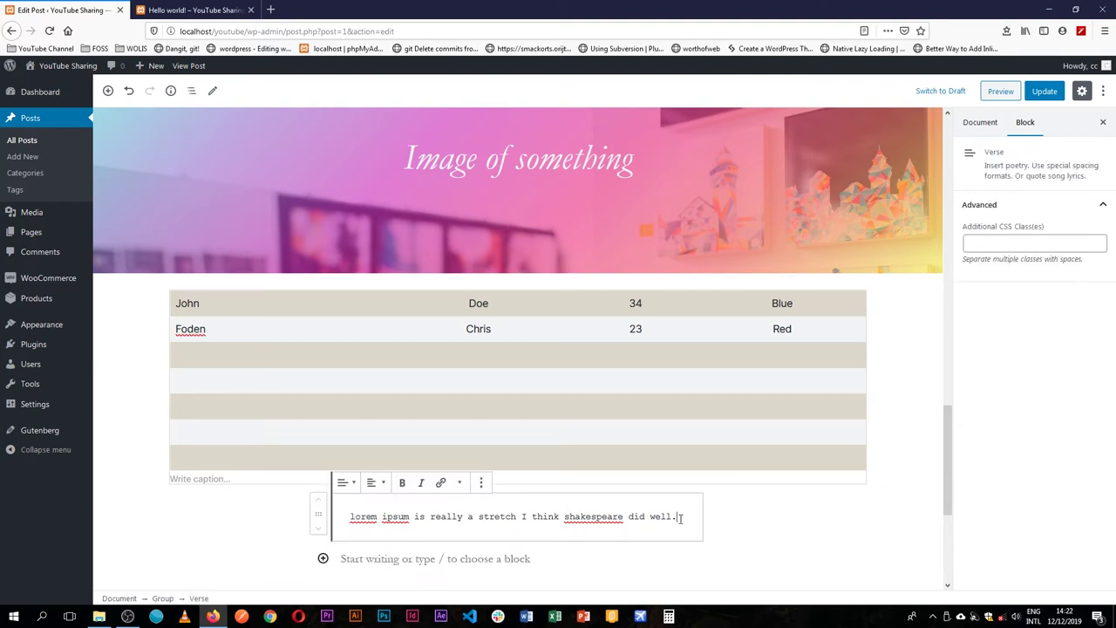
pyautogui.click(536, 558)
pyautogui.scroll(-3, 300, 338)
pyautogui.click(332, 328)
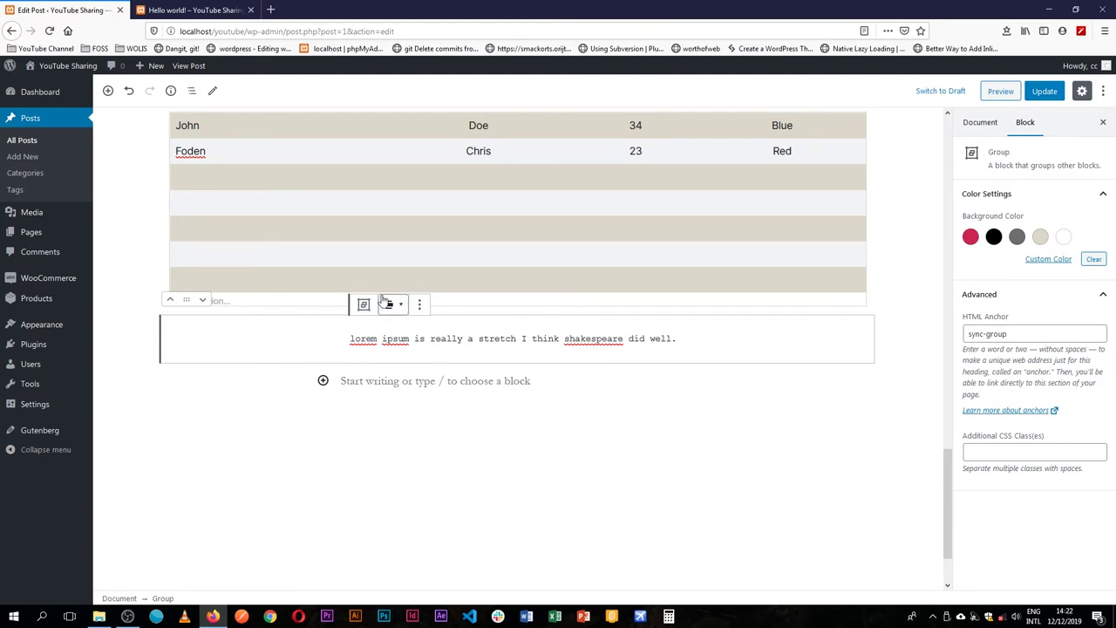
pyautogui.click(301, 184)
# - Drag the striped table into the Group, dropping it beneath the lorem ipsum verse
pyautogui.scroll(2, 197, 180)
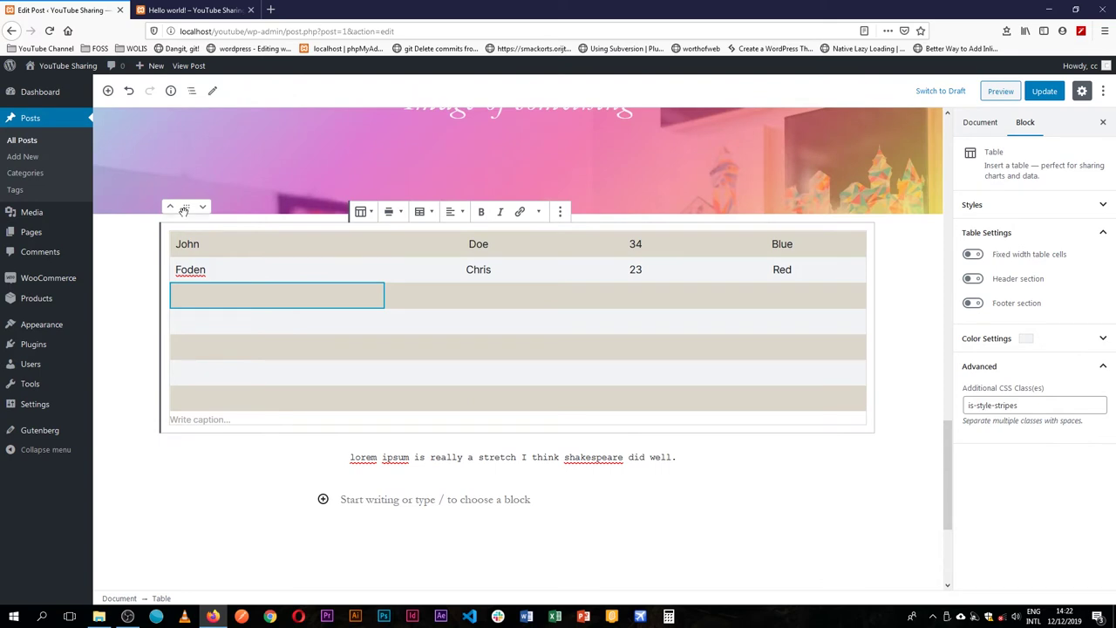
pyautogui.moveTo(184, 210); pyautogui.dragTo(420, 475)
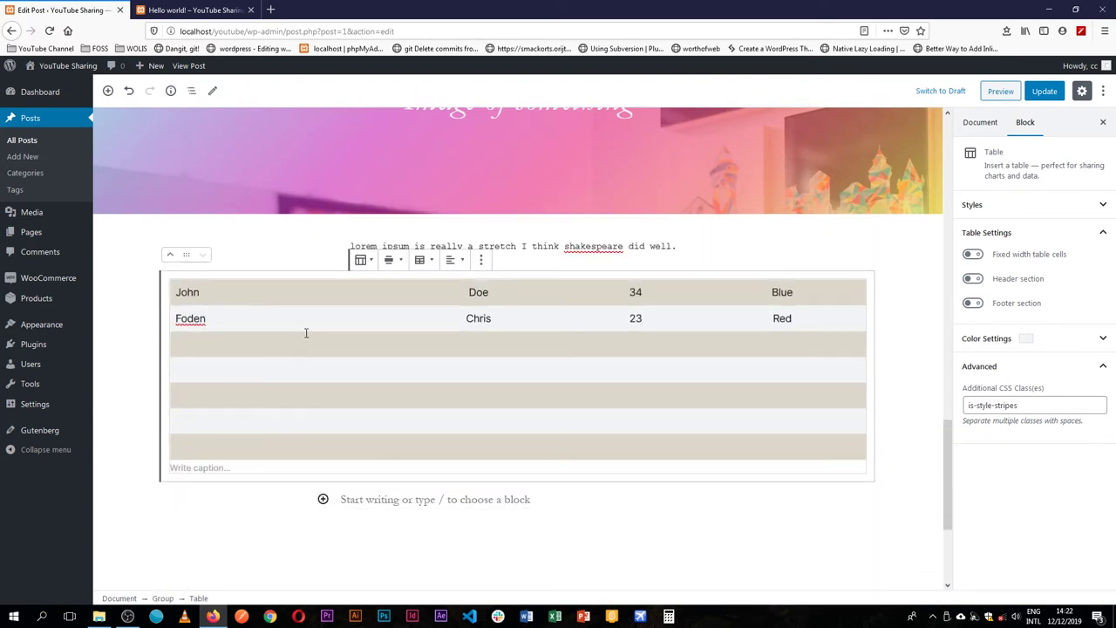
pyautogui.click(327, 525)
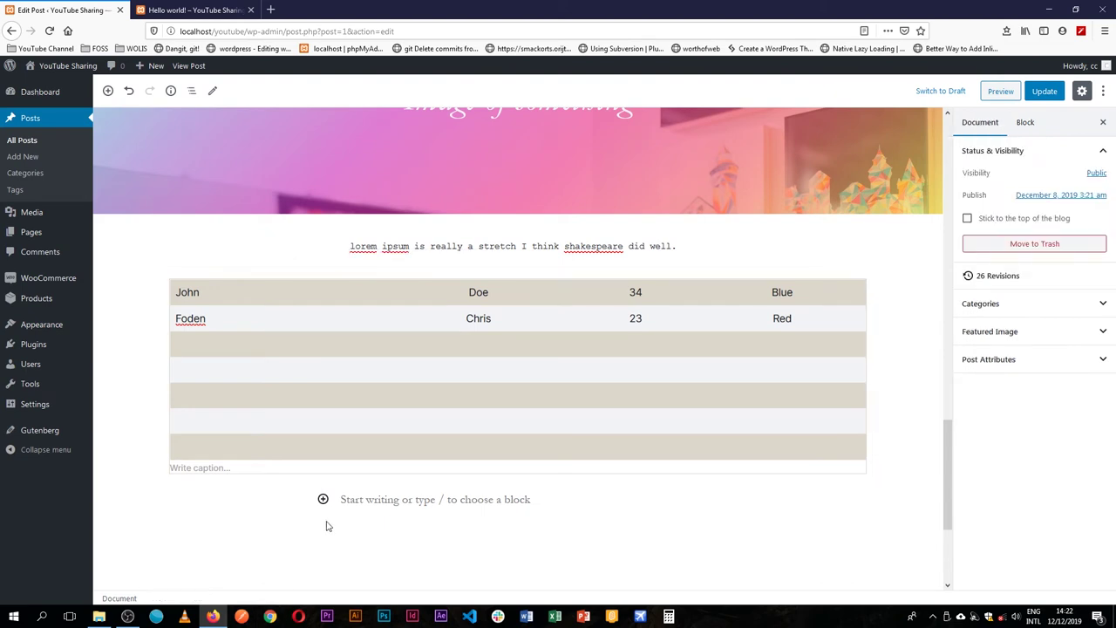
pyautogui.click(379, 498)
# - Confirm the Group's contents by selecting the Group, then the verse and table inside it
pyautogui.click(259, 478)
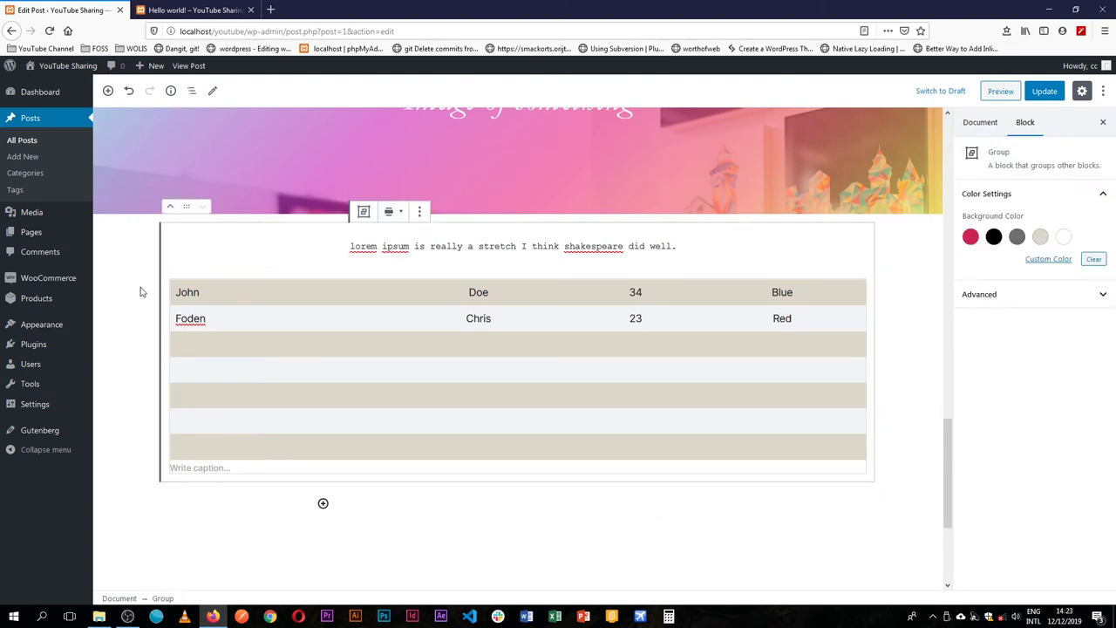
pyautogui.press('Escape')
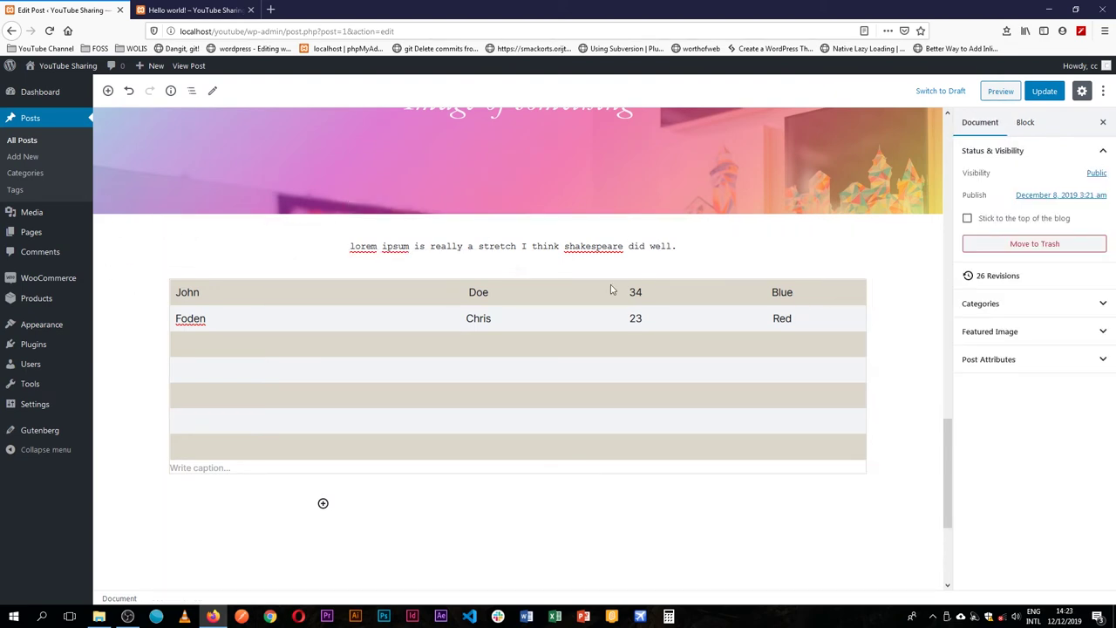
pyautogui.click(168, 262)
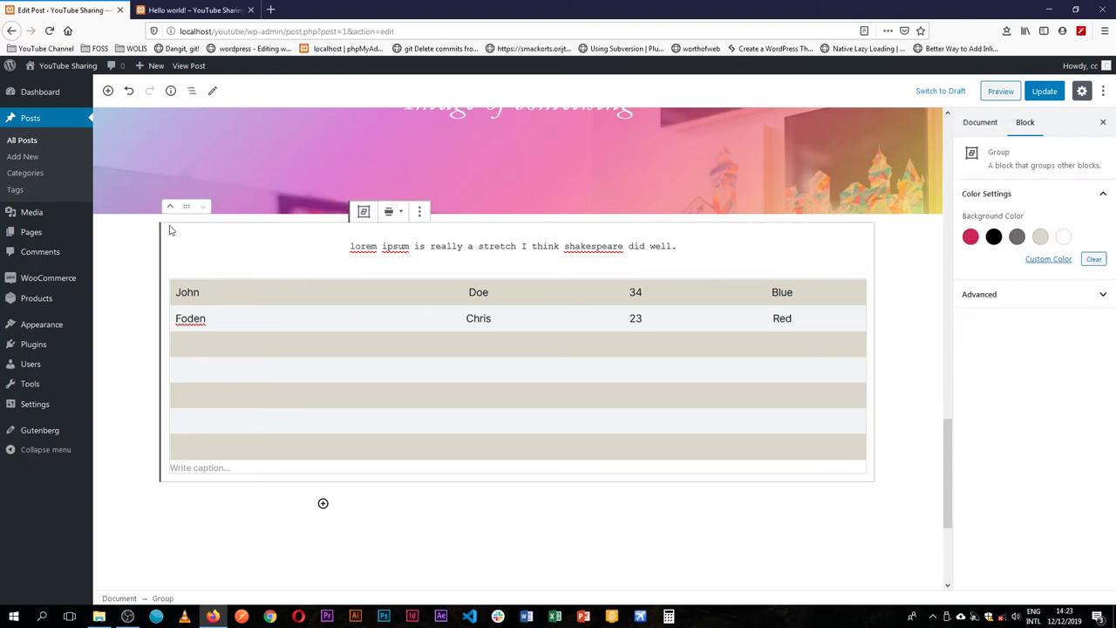
pyautogui.click(422, 247)
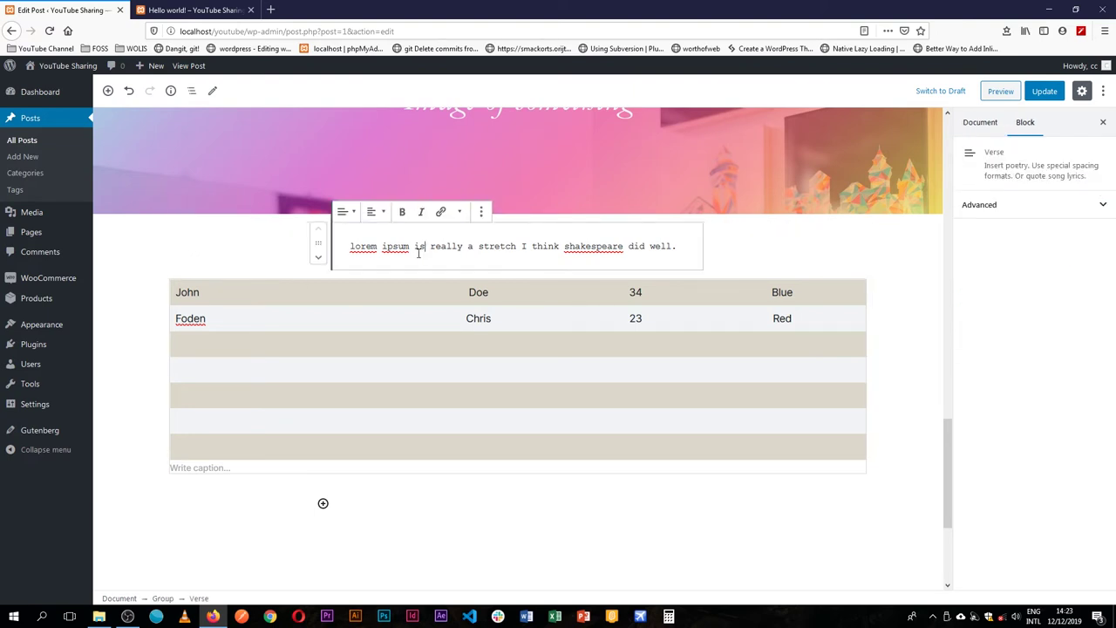
pyautogui.click(415, 318)
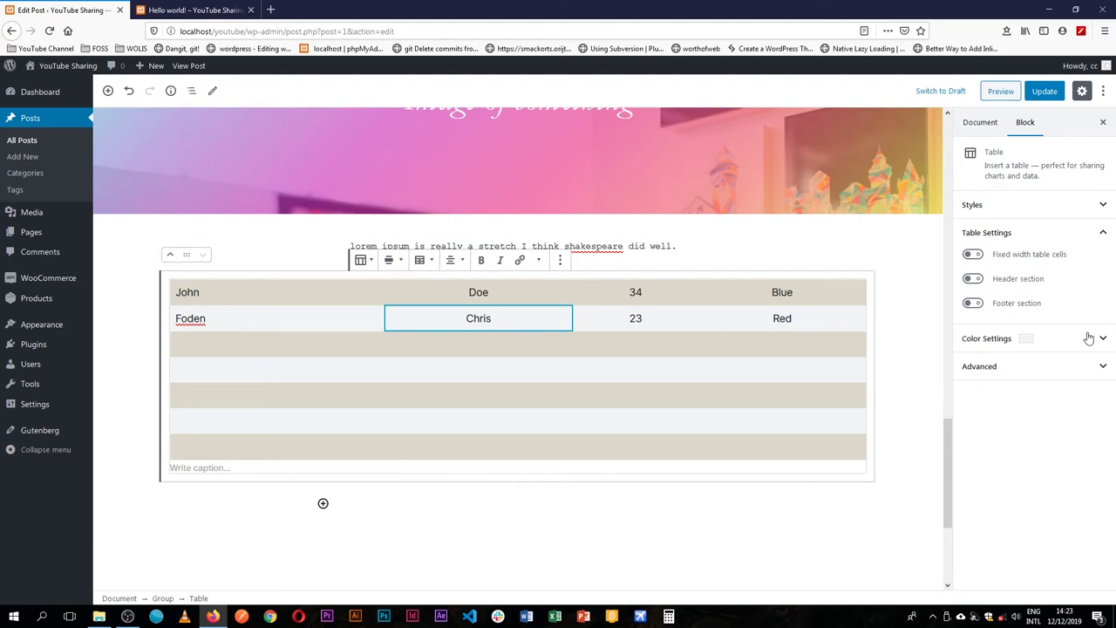
# - Toggle the table's fixed-width cells, header and footer sections, leaving all three turned off
pyautogui.click(976, 257)
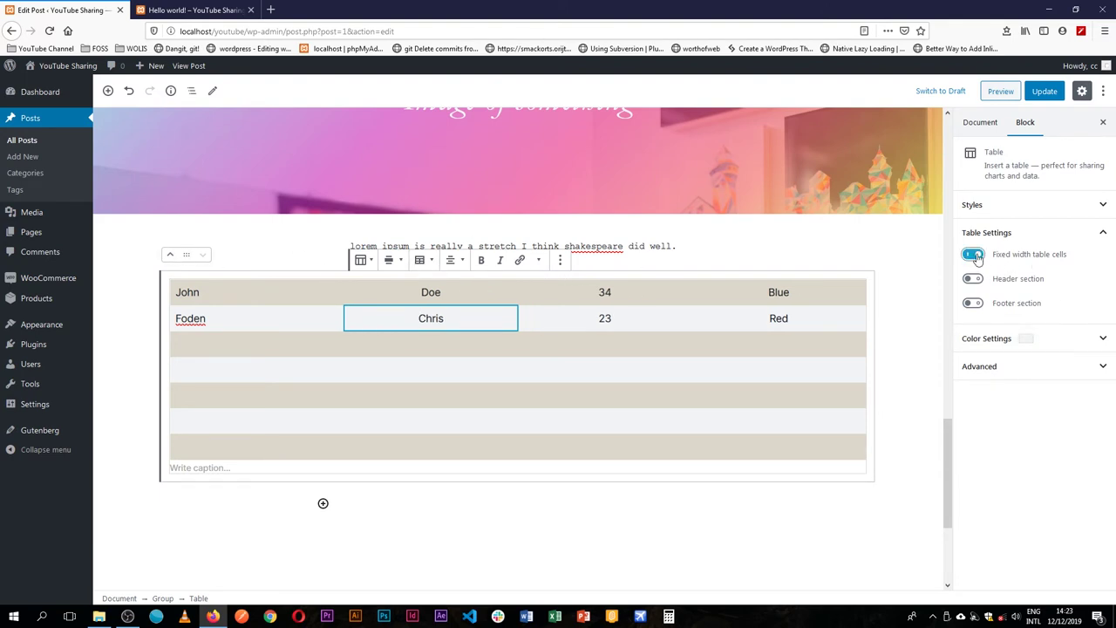
pyautogui.click(972, 278)
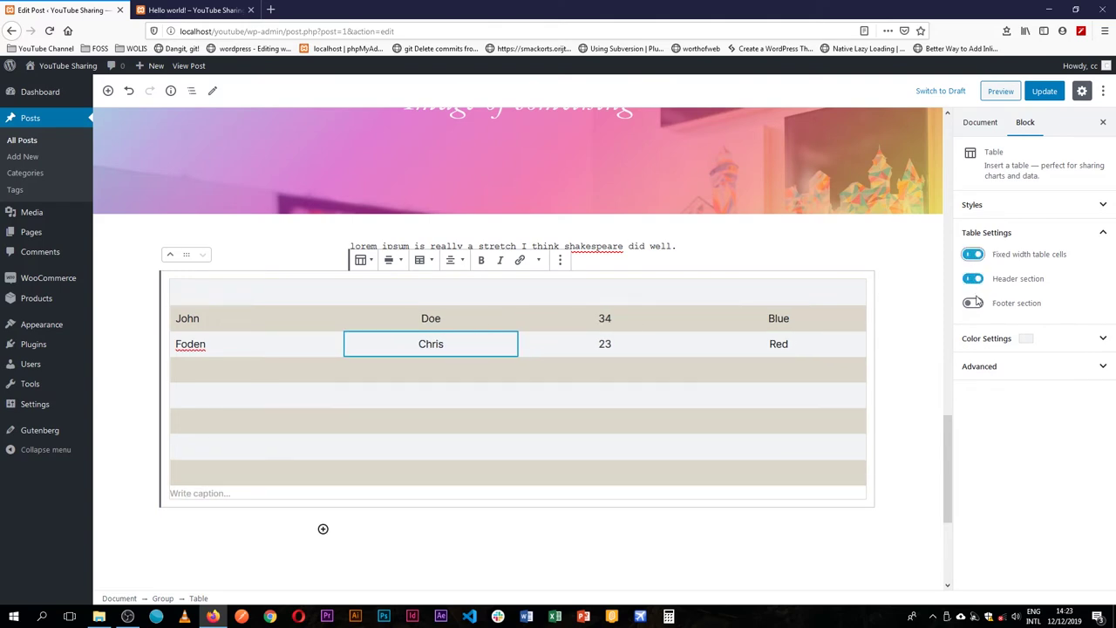
pyautogui.click(974, 303)
pyautogui.click(974, 303)
pyautogui.click(975, 305)
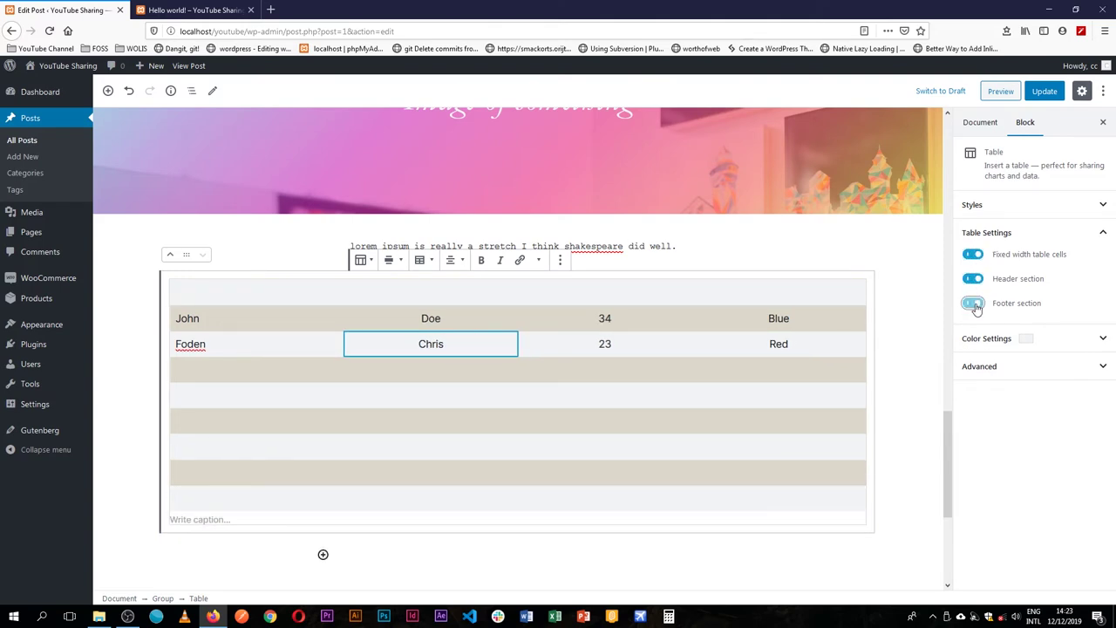
pyautogui.click(974, 303)
pyautogui.click(972, 278)
pyautogui.click(972, 254)
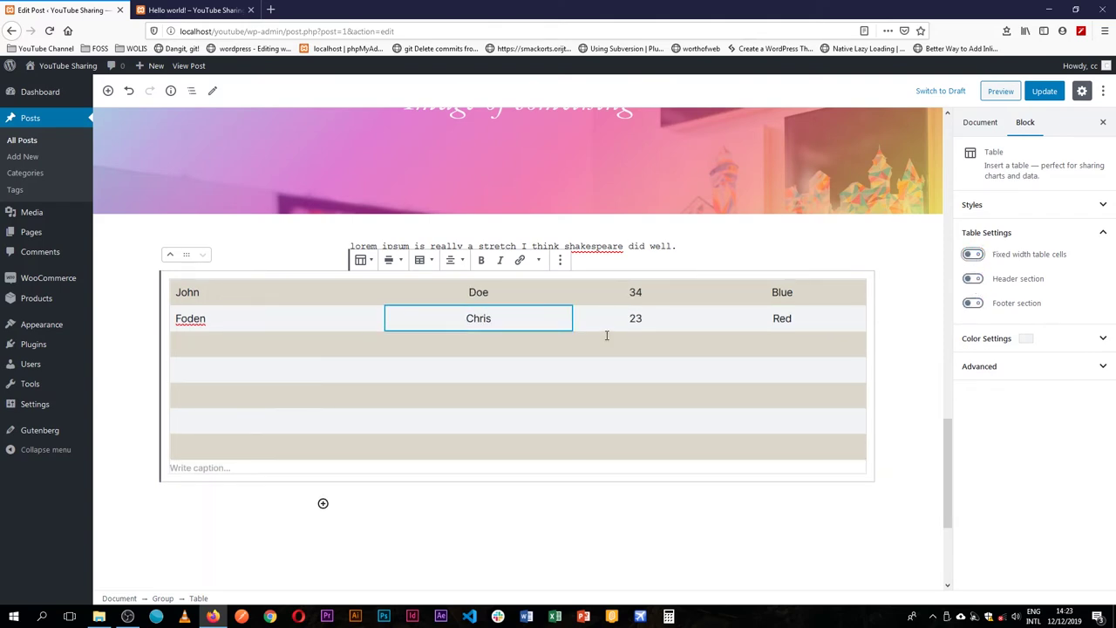
pyautogui.click(479, 246)
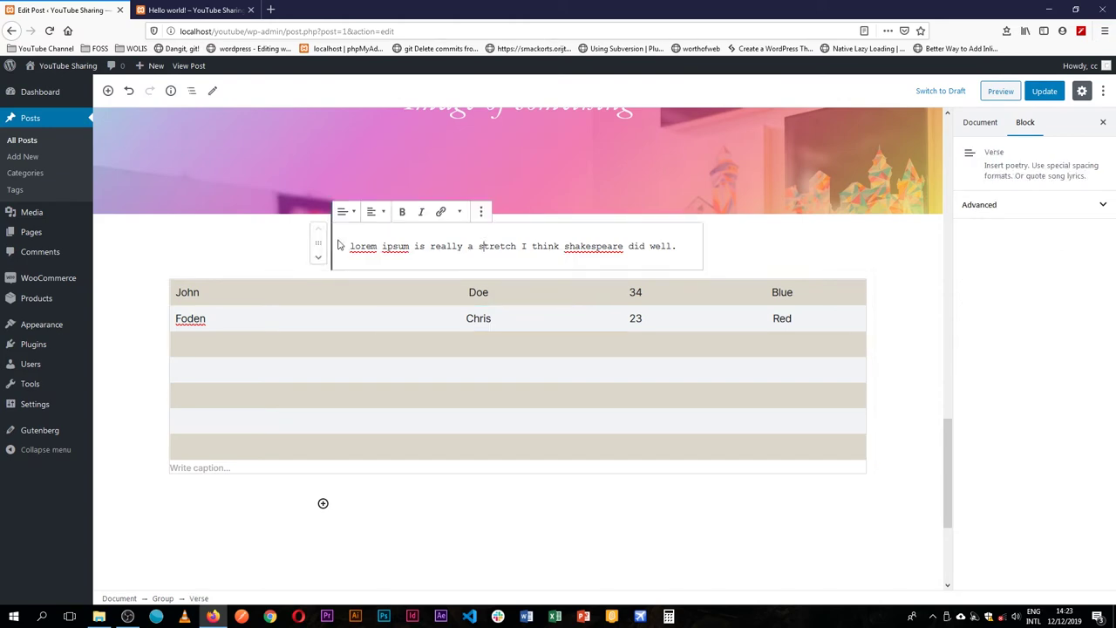
# - Drag the pullquote down toward the table inside the group, leaving the verse in place
pyautogui.scroll(5, 548, 422)
pyautogui.click(340, 381)
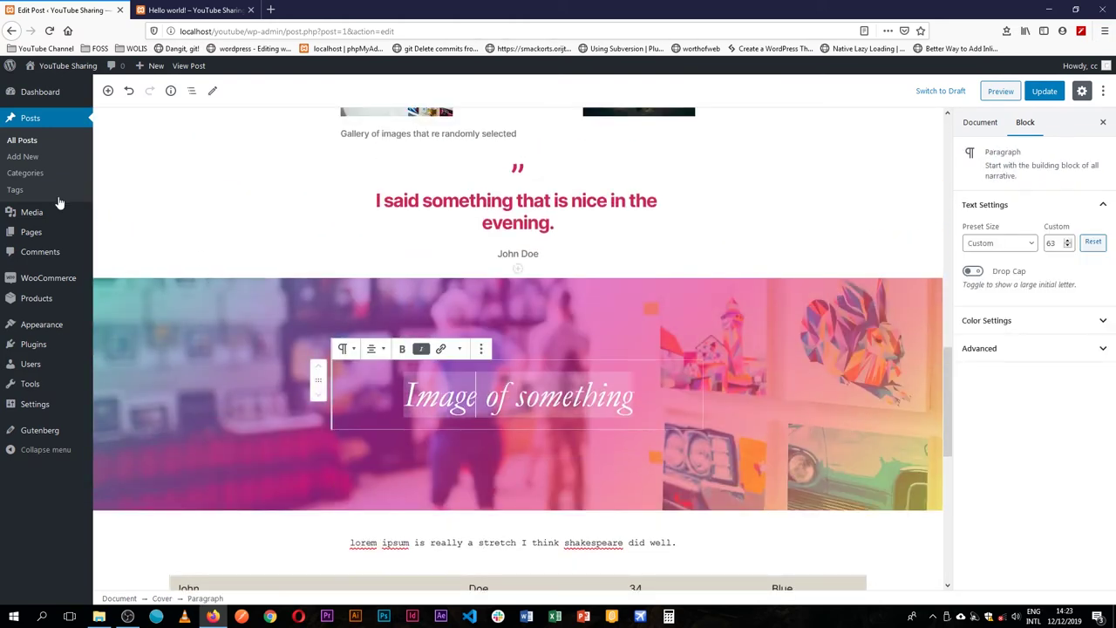
pyautogui.click(490, 199)
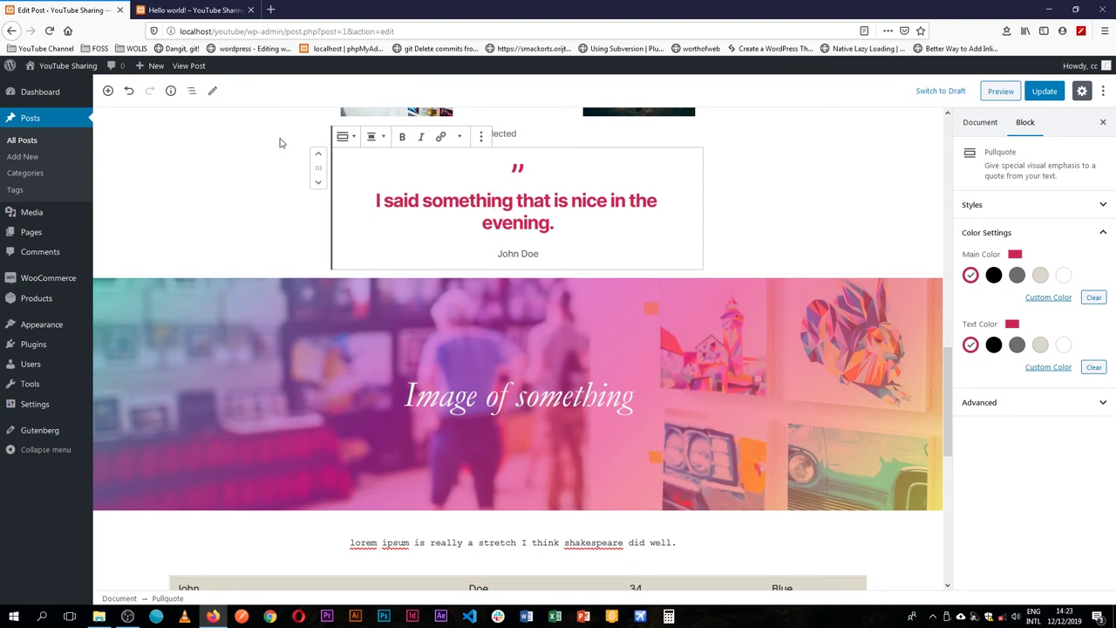
pyautogui.moveTo(318, 169); pyautogui.dragTo(388, 460)
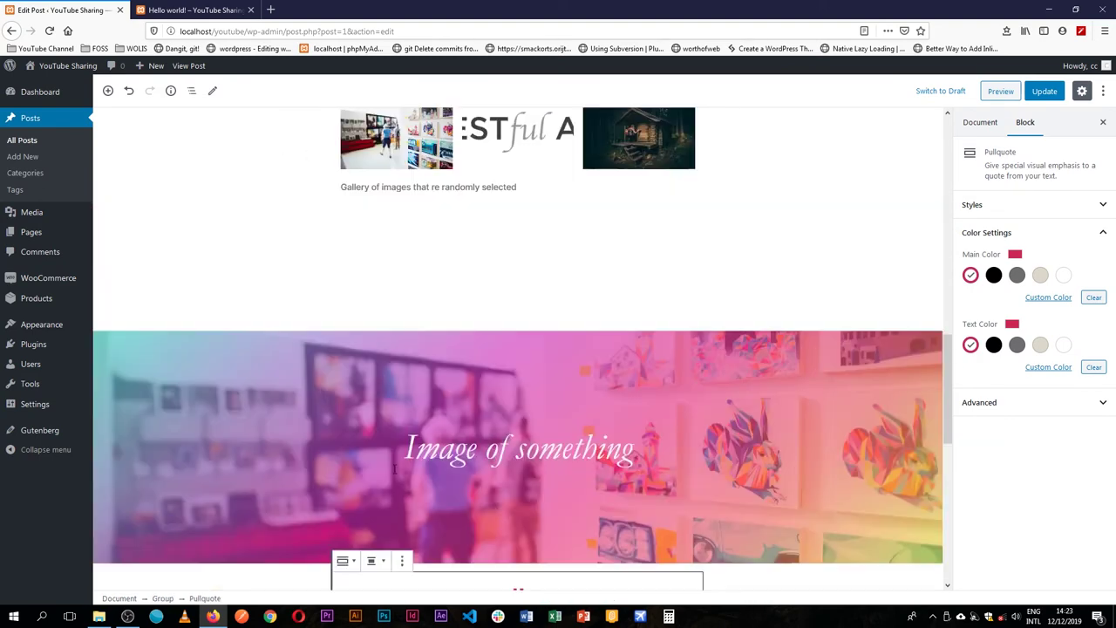
pyautogui.scroll(-3, 578, 475)
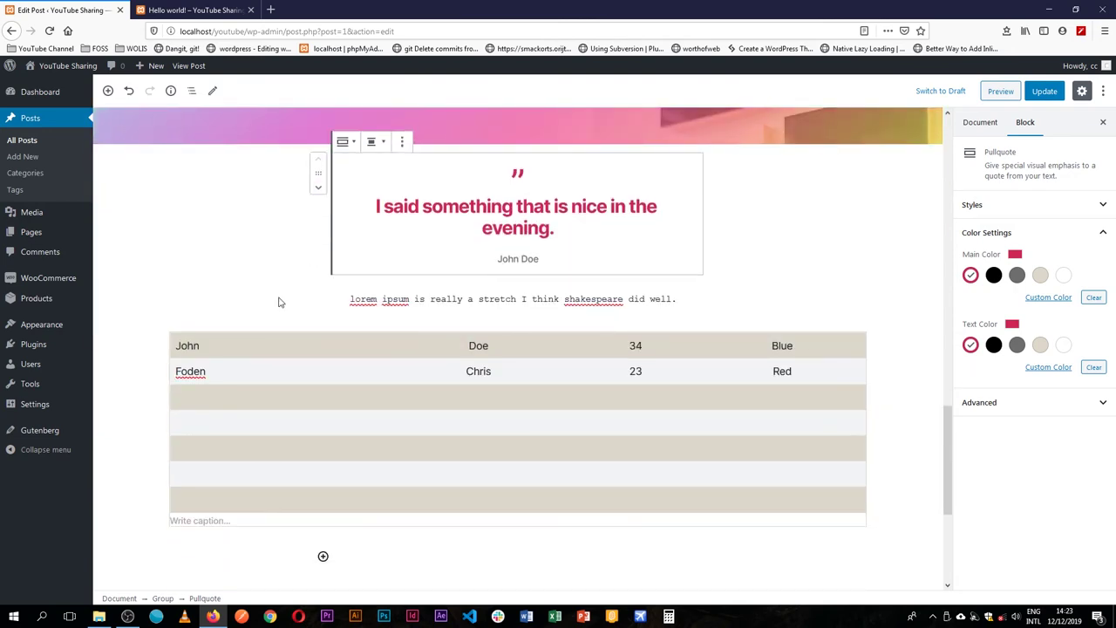
pyautogui.click(199, 345)
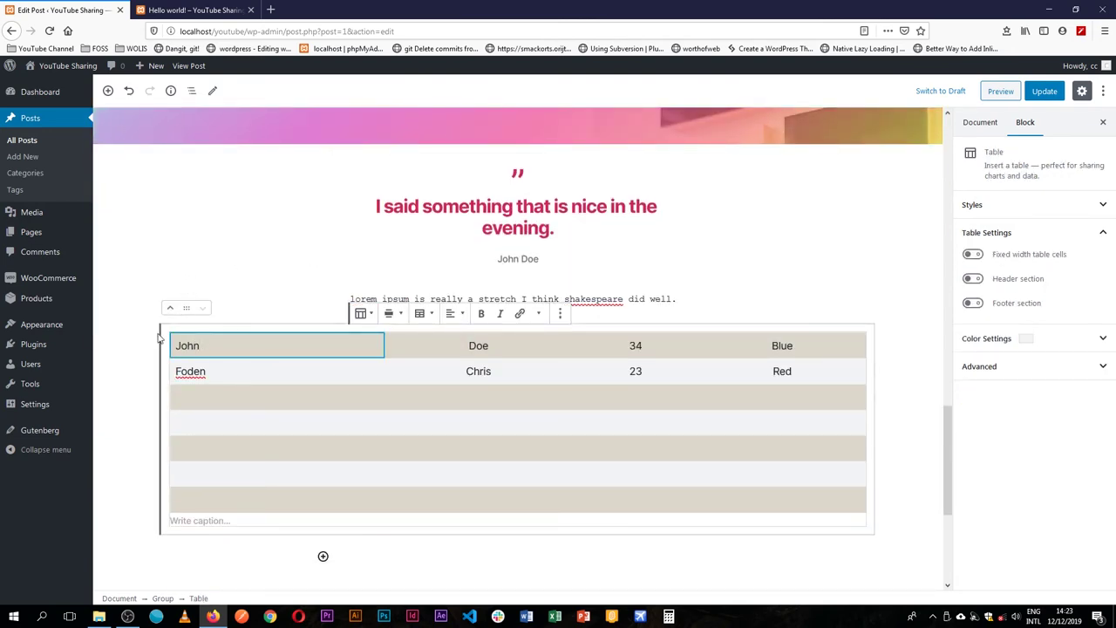
pyautogui.click(374, 299)
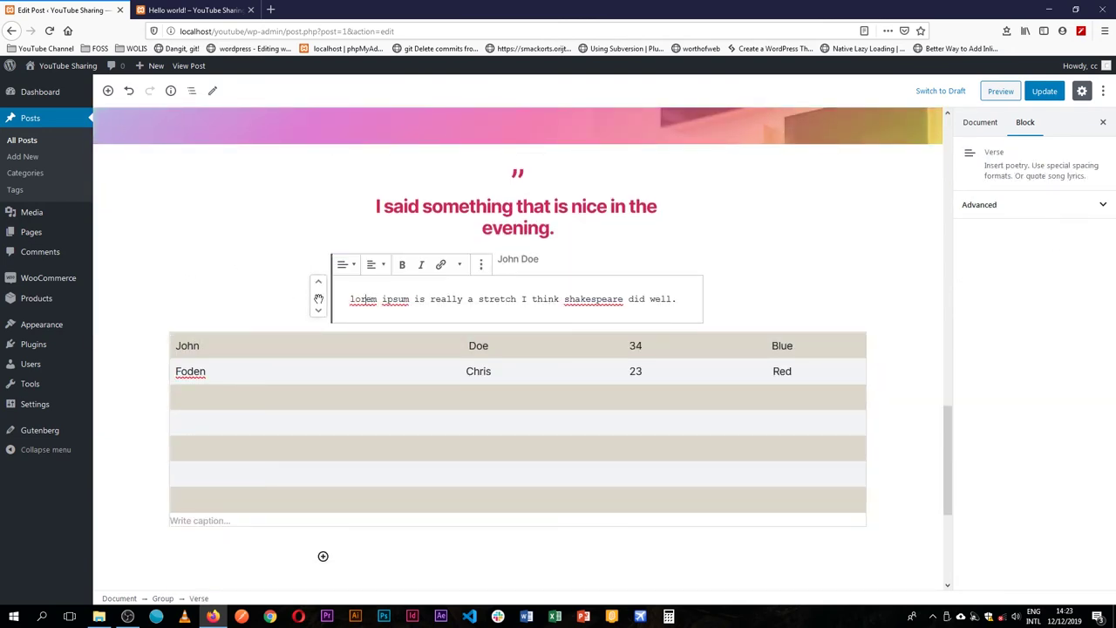
pyautogui.moveTo(318, 299); pyautogui.dragTo(331, 384)
# - Drop the pullquote between the verse and the table, then update the post
pyautogui.click(410, 215)
pyautogui.moveTo(320, 183); pyautogui.dragTo(452, 321)
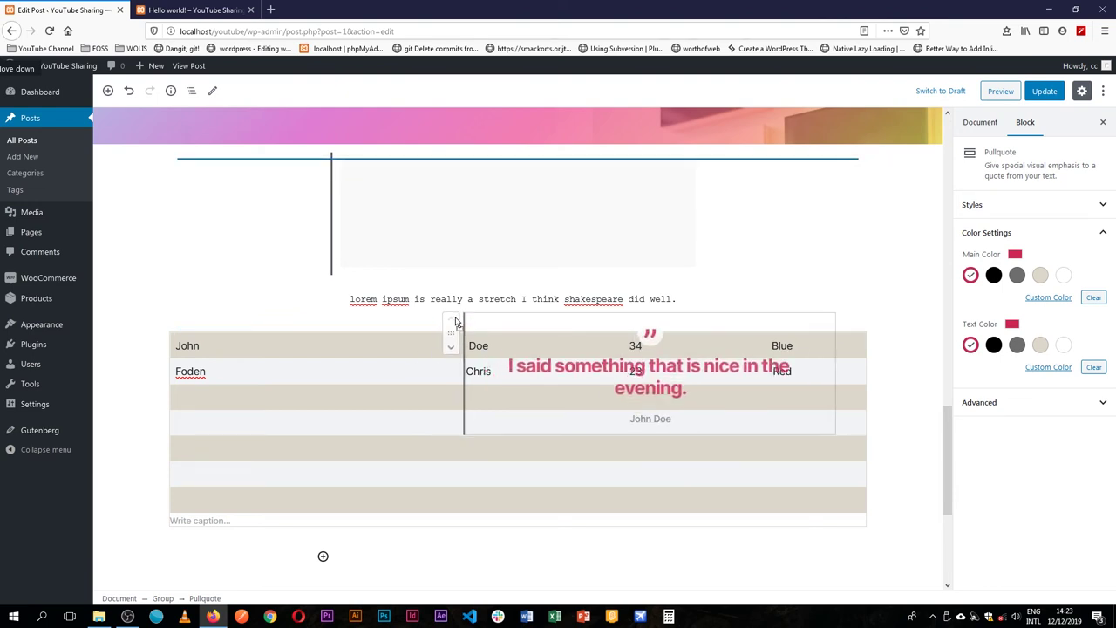
pyautogui.scroll(-2, 758, 209)
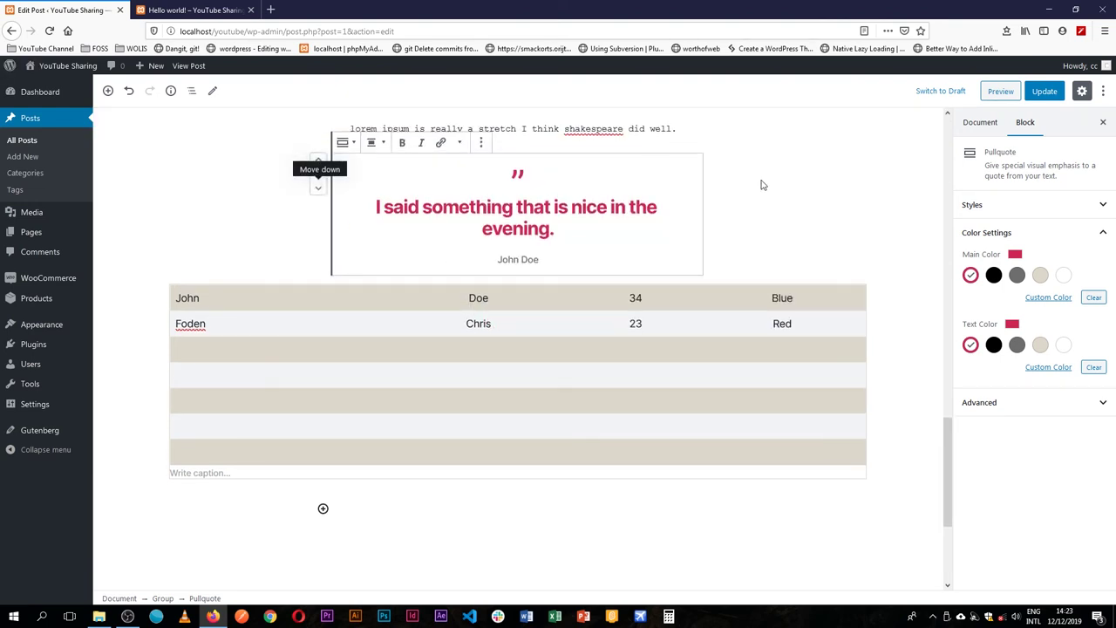
pyautogui.scroll(3, 924, 203)
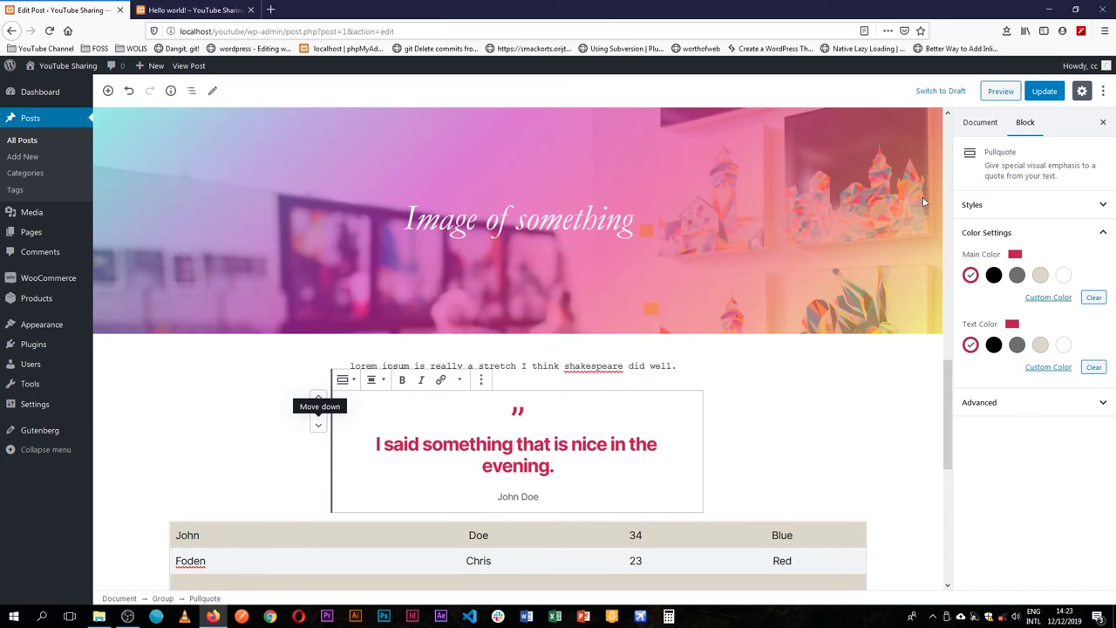
pyautogui.click(1045, 95)
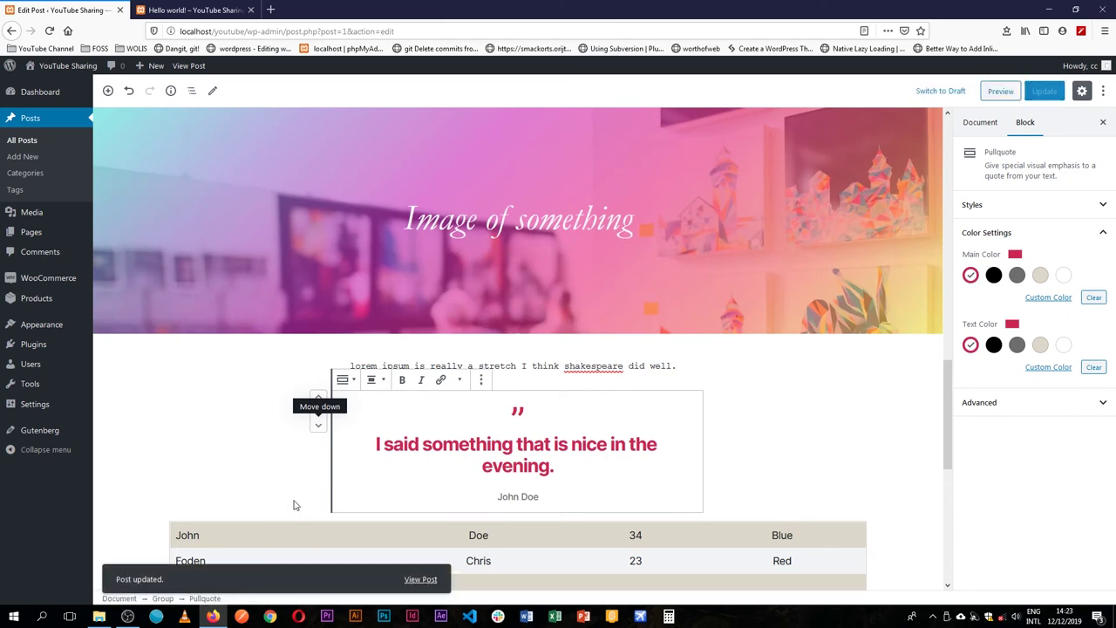
# - Reload the published 'Hello world!' post and expand div#sync-group to check its verse, pullquote and table children
pyautogui.click(209, 10)
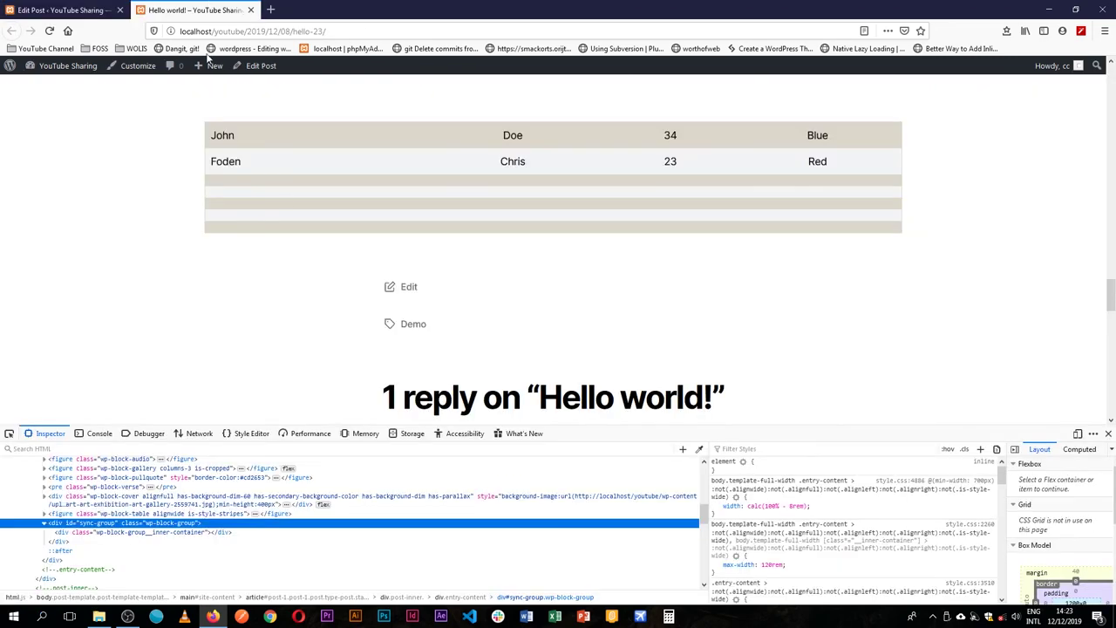
pyautogui.press('F5')
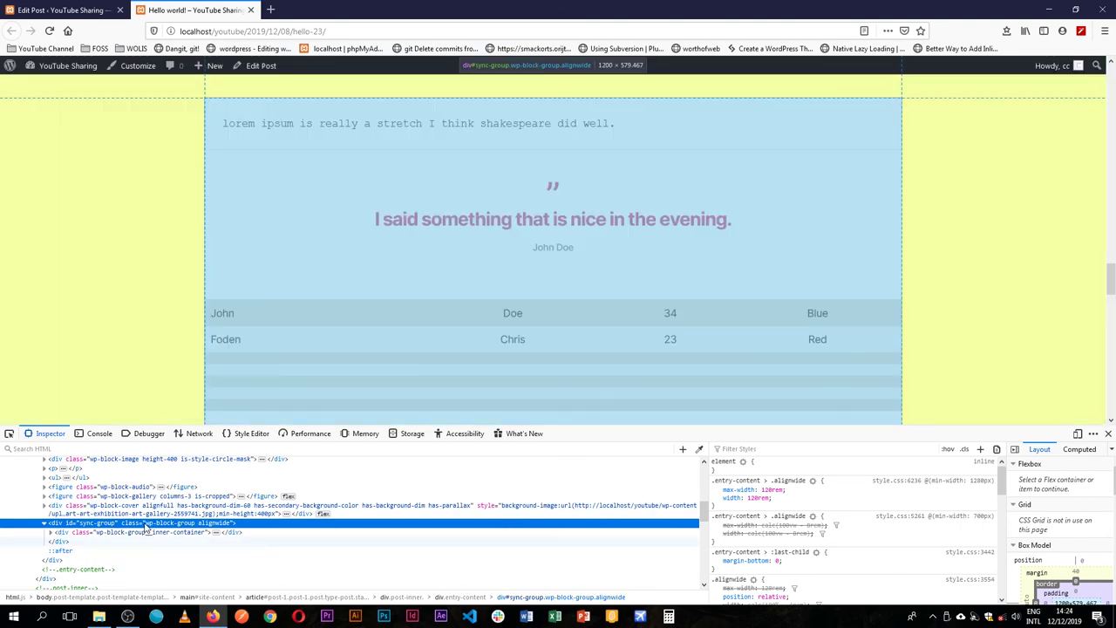
pyautogui.click(52, 531)
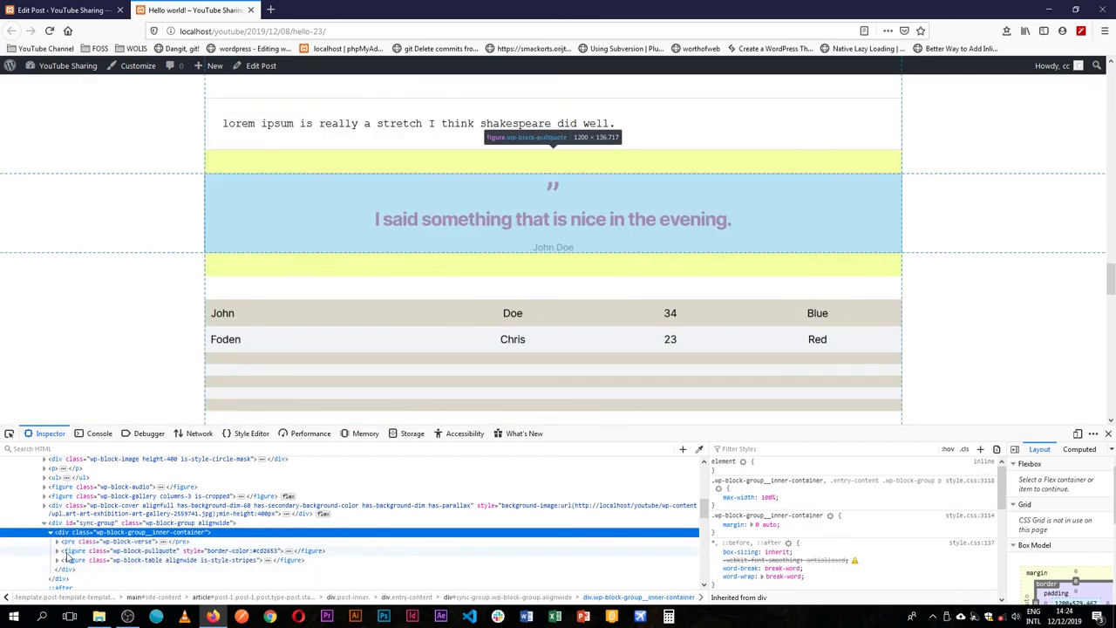
pyautogui.click(90, 558)
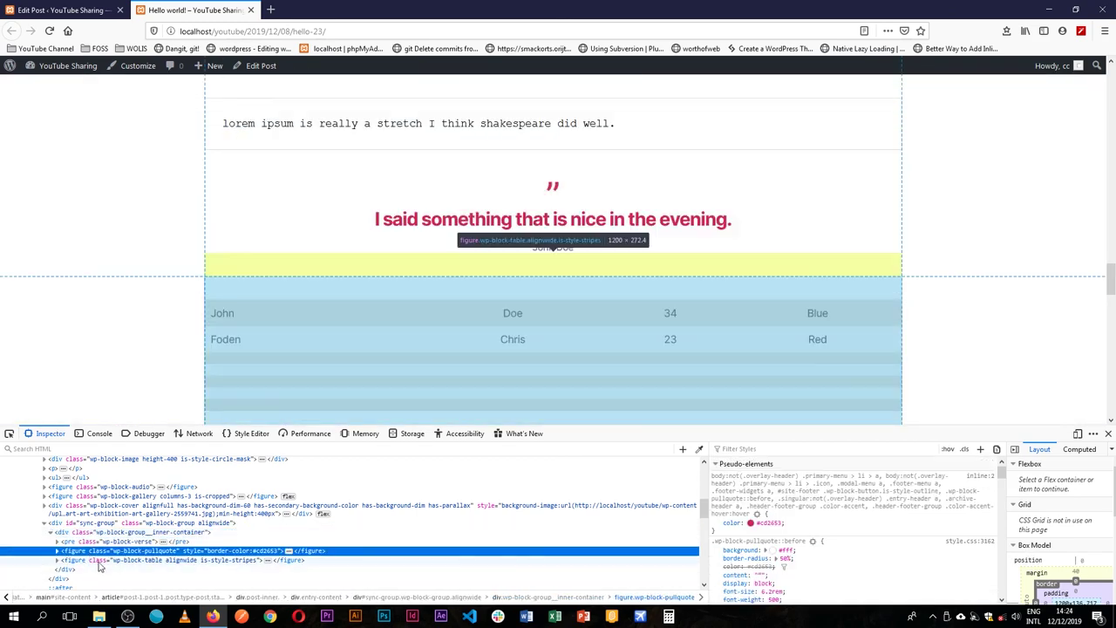
pyautogui.click(80, 543)
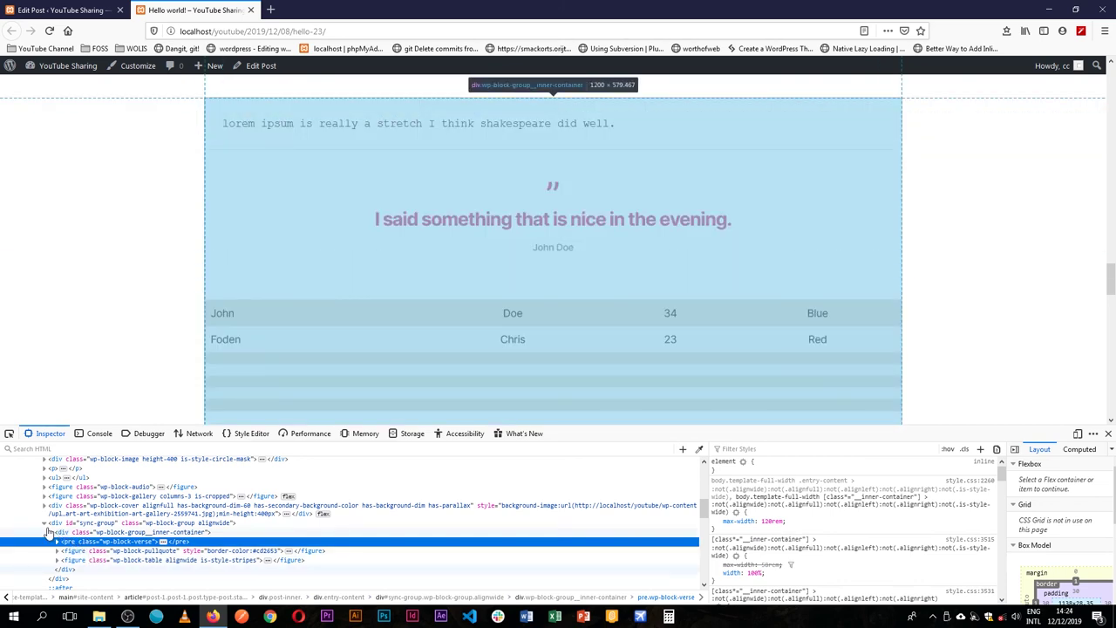
pyautogui.click(44, 525)
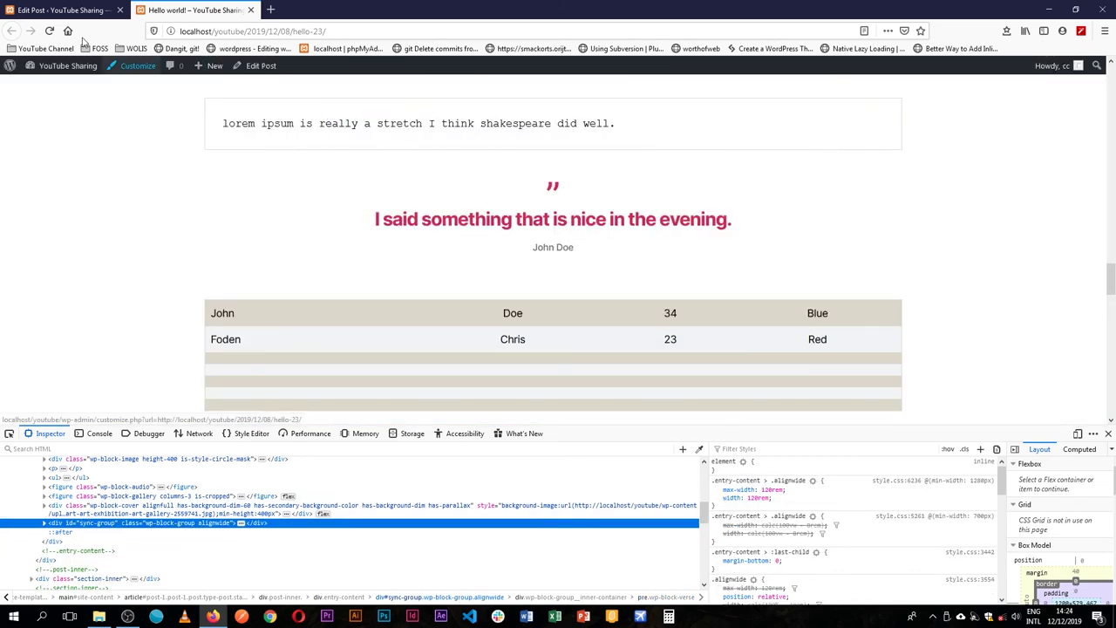
# - Back in the Edit Post tab, add an empty paragraph block below the striped table
pyautogui.click(73, 8)
pyautogui.scroll(-5, 527, 402)
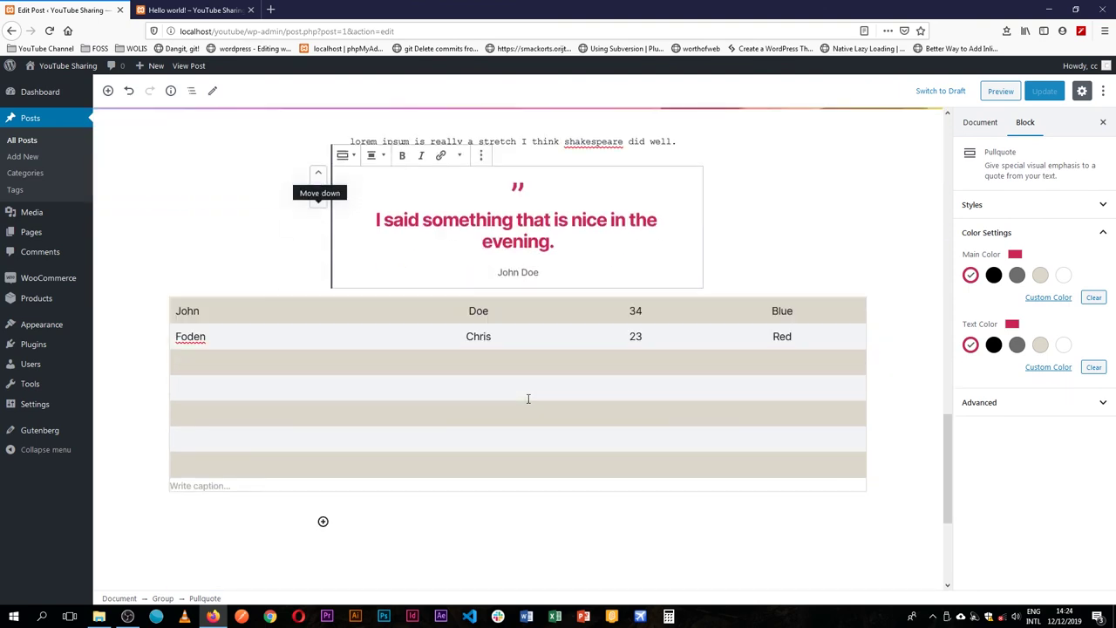
pyautogui.scroll(3, 528, 398)
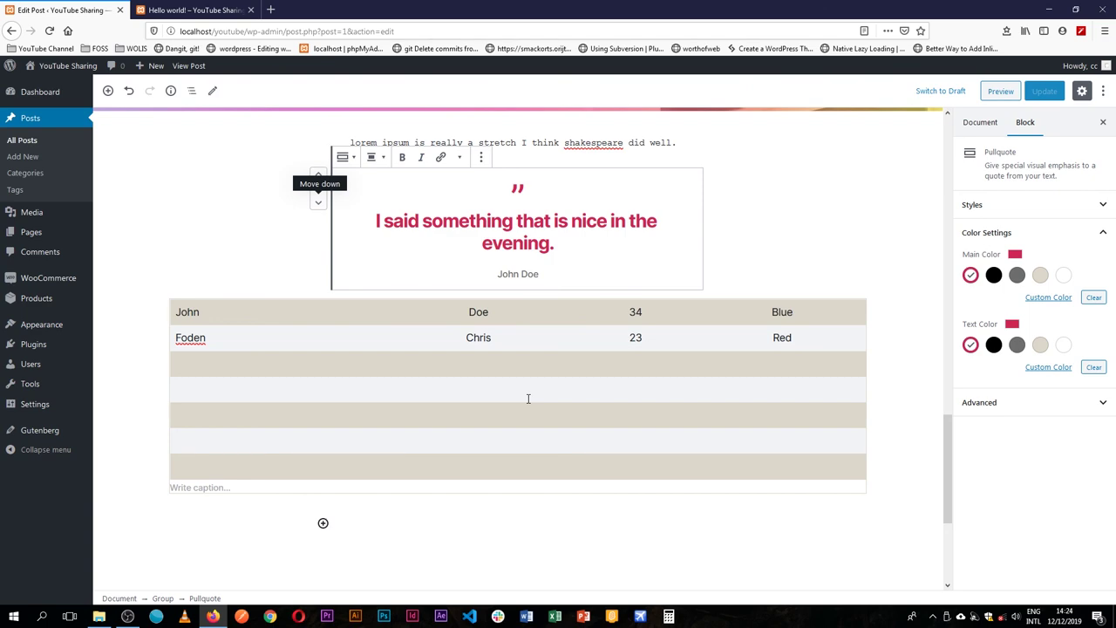
pyautogui.scroll(-1, 527, 399)
pyautogui.scroll(-1, 528, 399)
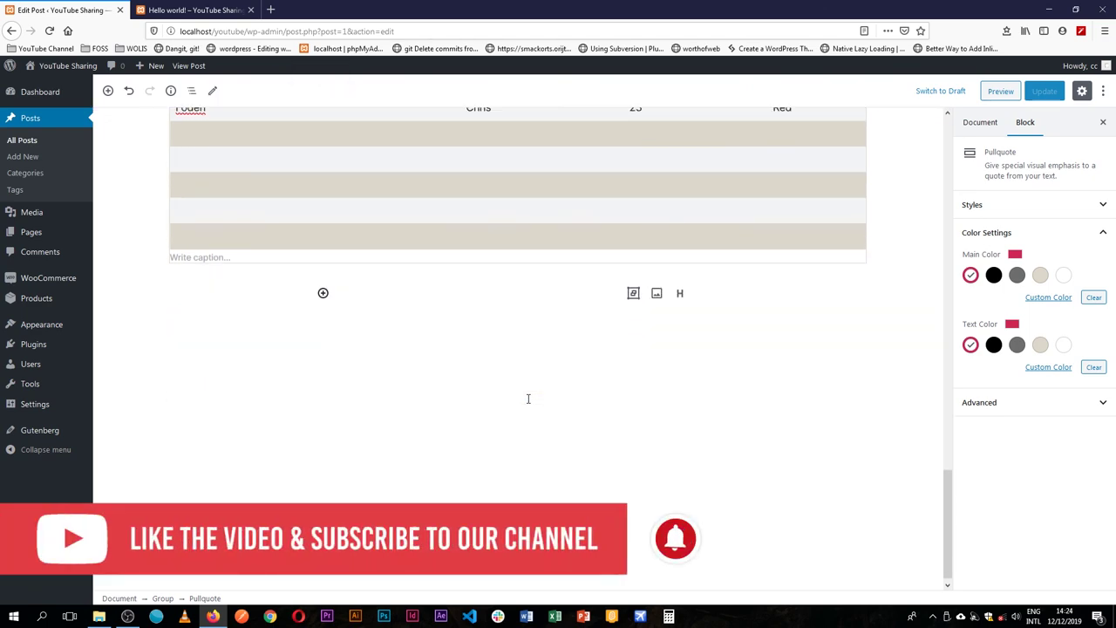
pyautogui.click(347, 289)
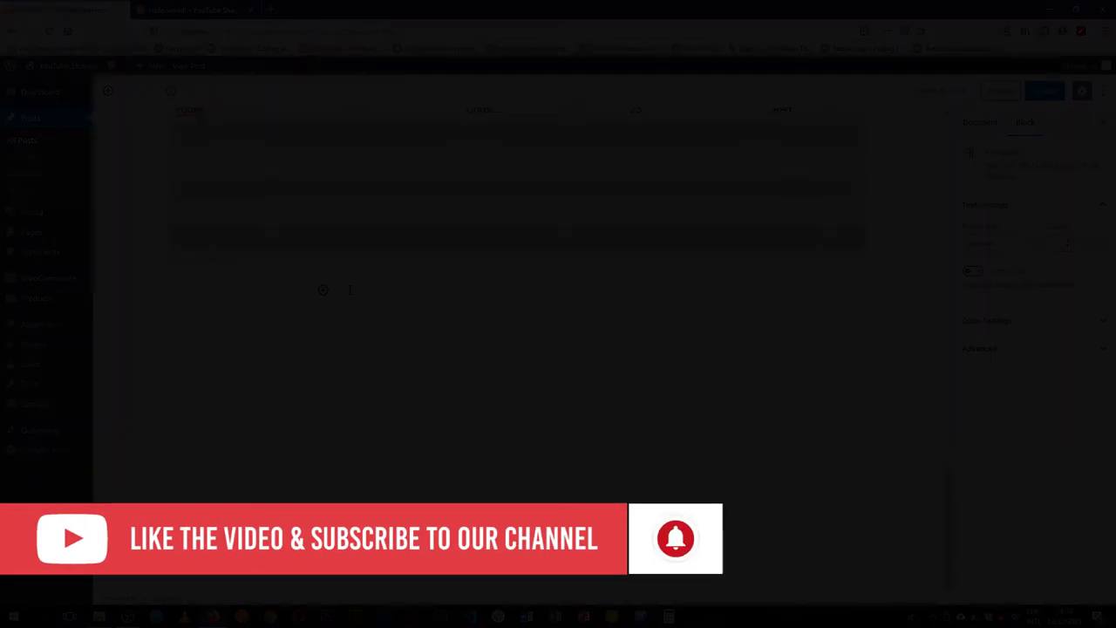